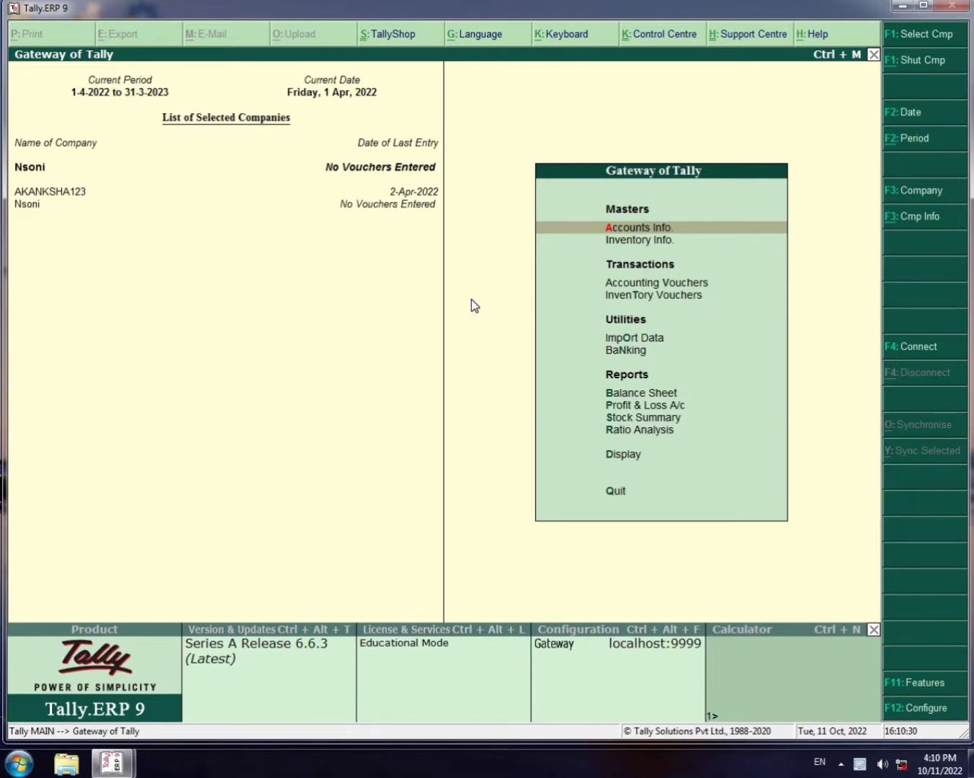
Start a purchase voucher and enter 110 as the supplier invoice number
{"action": "key", "text": "v"}
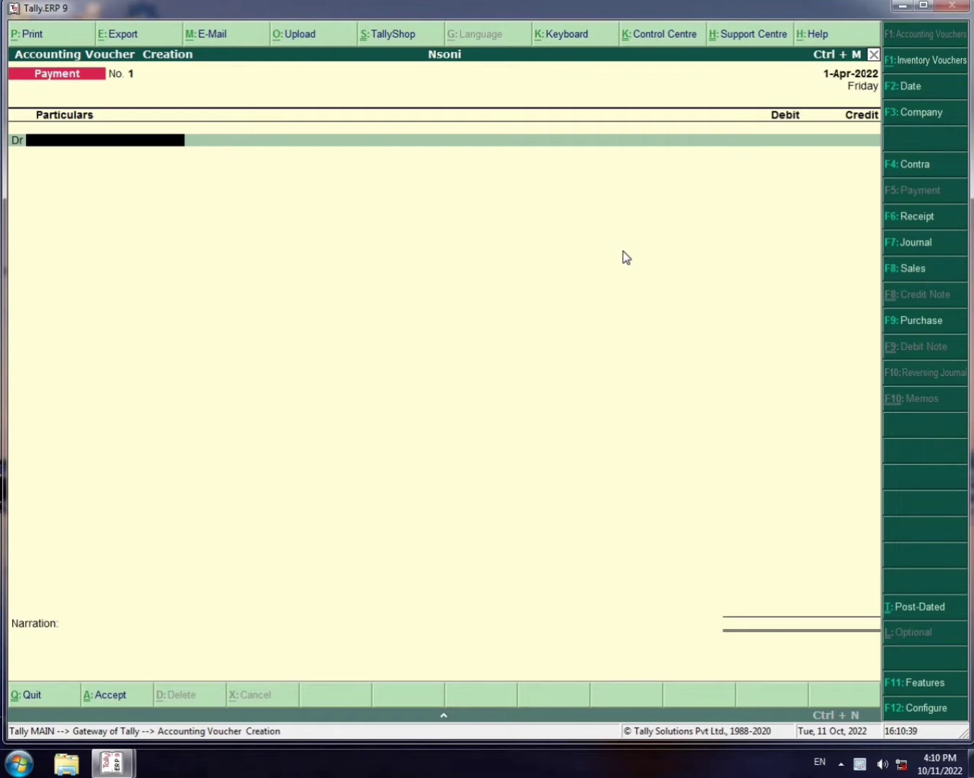
{"action": "key", "text": "F9"}
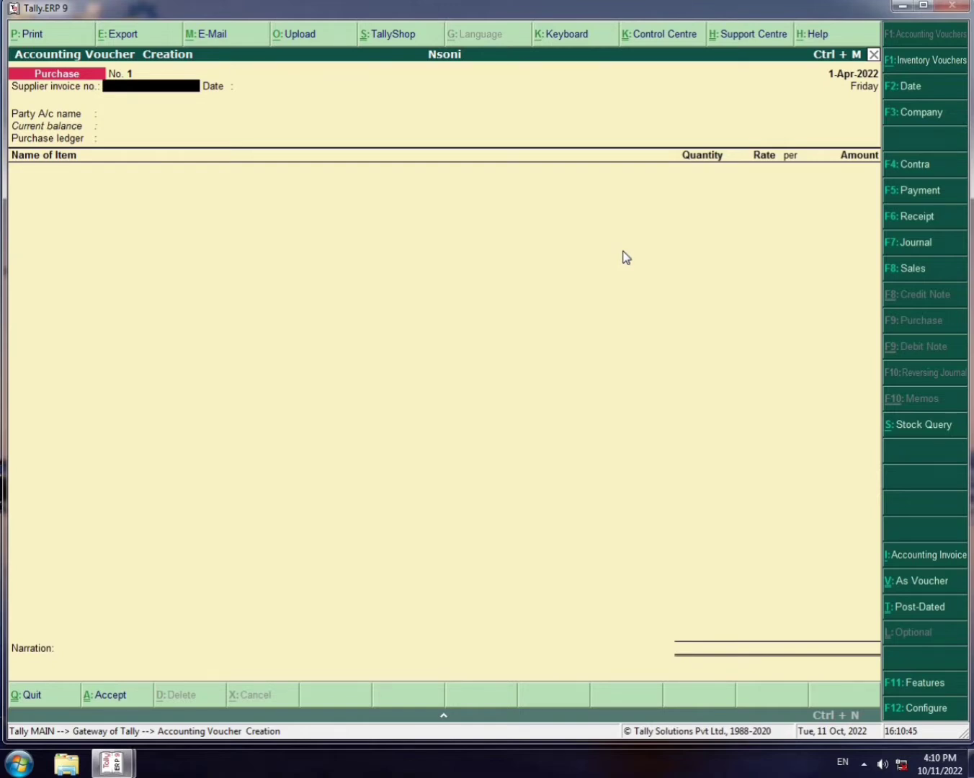
{"action": "type", "text": "110"}
{"action": "key", "text": "Return"}
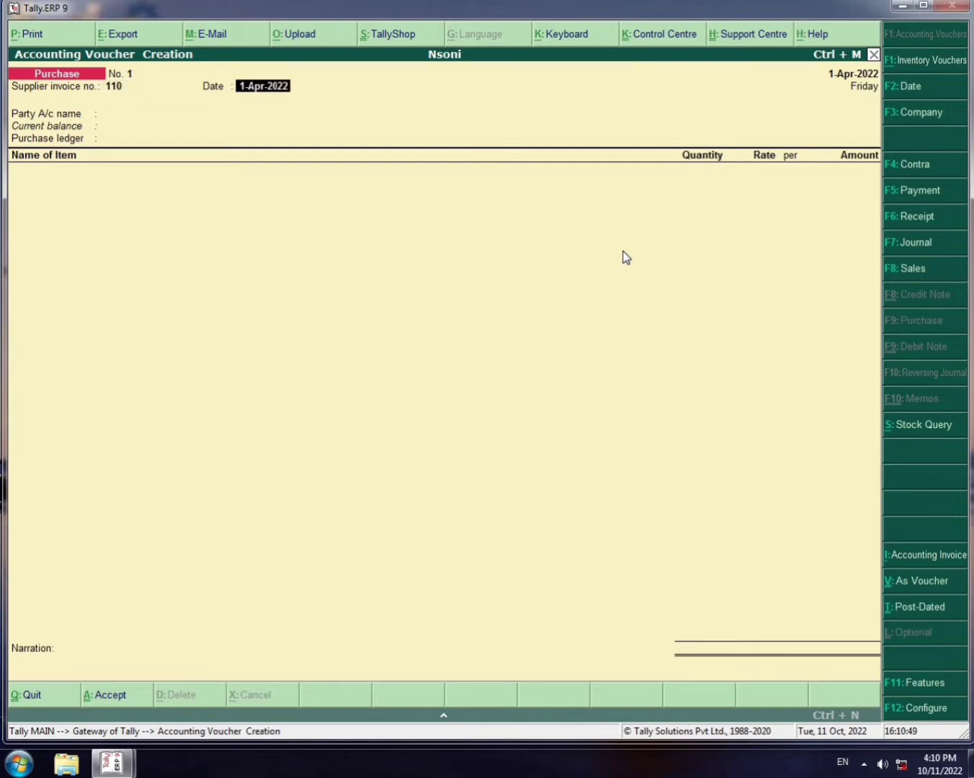
Set both the supplier invoice date and the voucher date to 2-Apr-2022
{"action": "type", "text": "2/4/212"}
{"action": "key", "text": "BackSpace"}
{"action": "key", "text": "BackSpace"}
{"action": "type", "text": "2"}
{"action": "key", "text": "Return"}
{"action": "key", "text": "F2"}
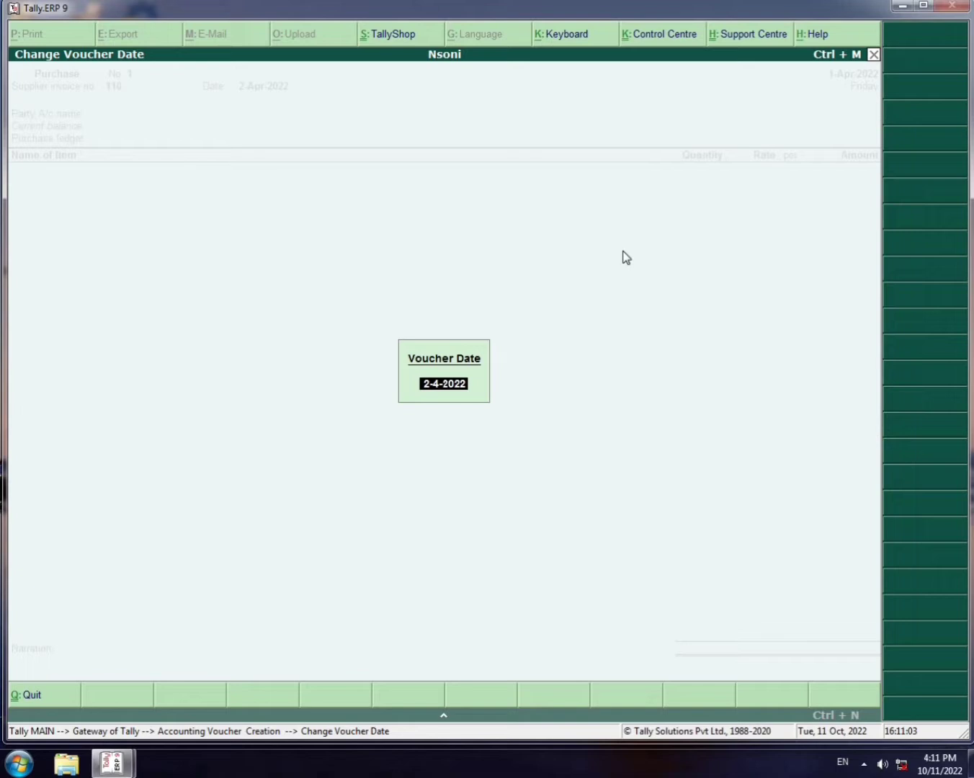
{"action": "key", "text": "Return"}
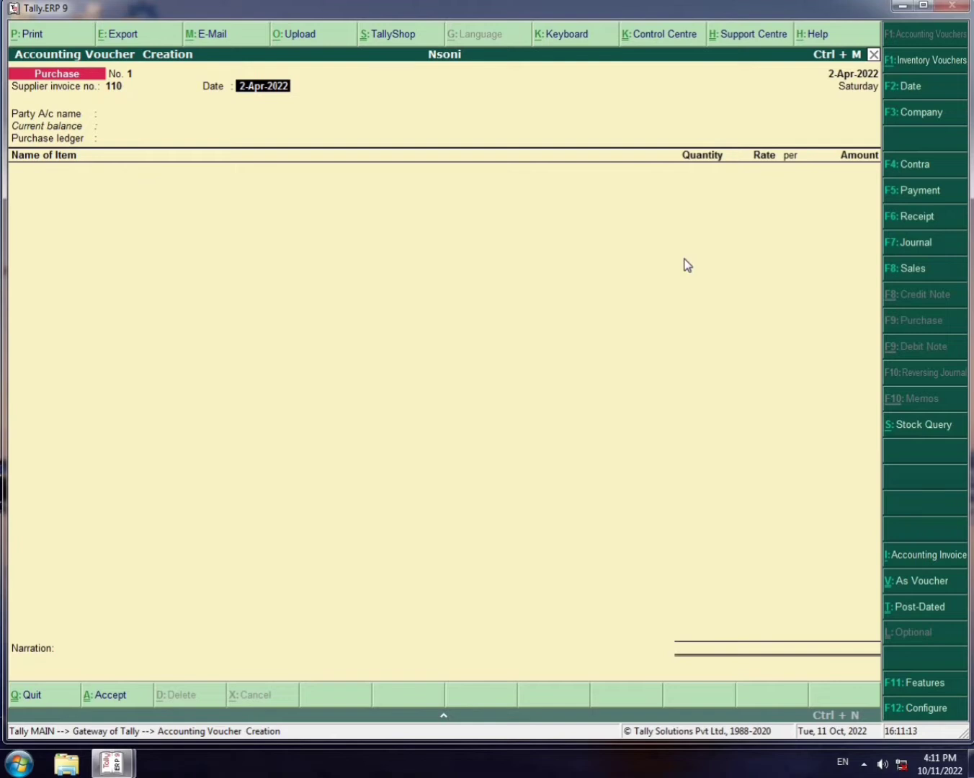
{"action": "key", "text": "Return"}
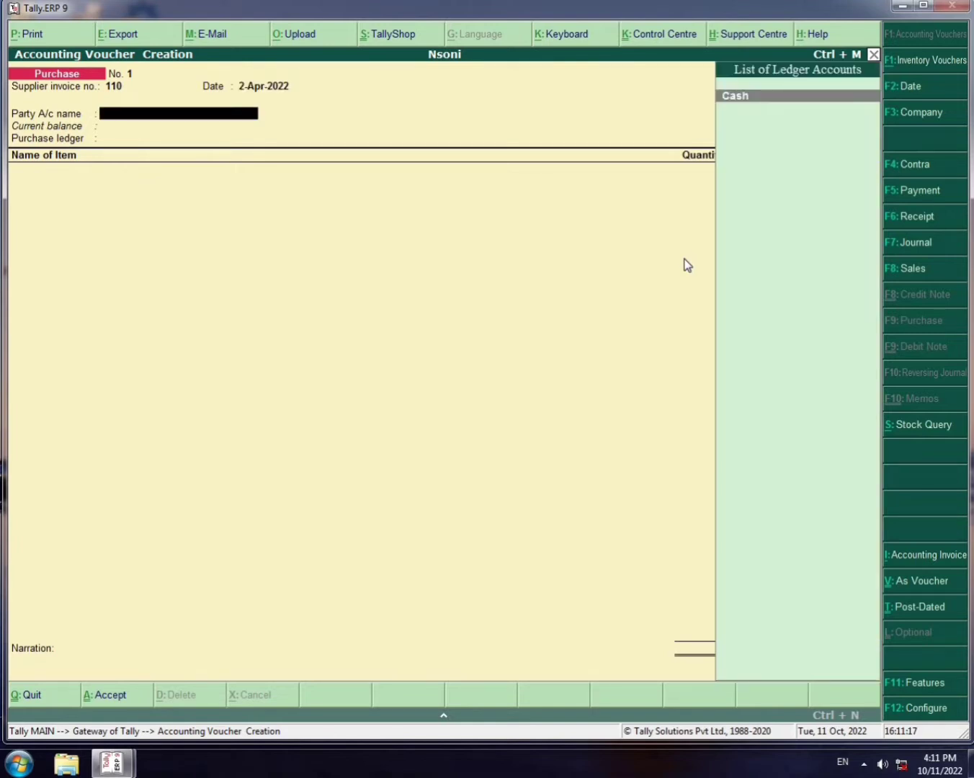
Create a new party ledger named Happy Stationary under the Sundry Creditors group
{"action": "key", "text": "alt+c"}
{"action": "type", "text": "Happy"}
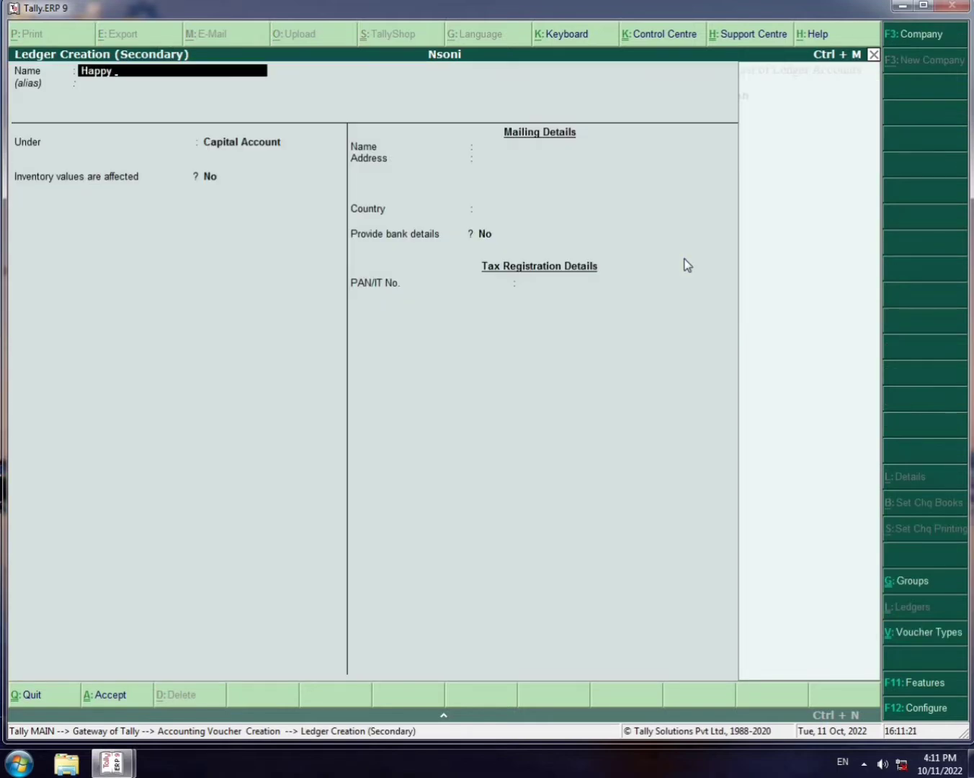
{"action": "type", "text": " Stationary"}
{"action": "key", "text": "Return"}
{"action": "key", "text": "Return"}
{"action": "type", "text": "S"}
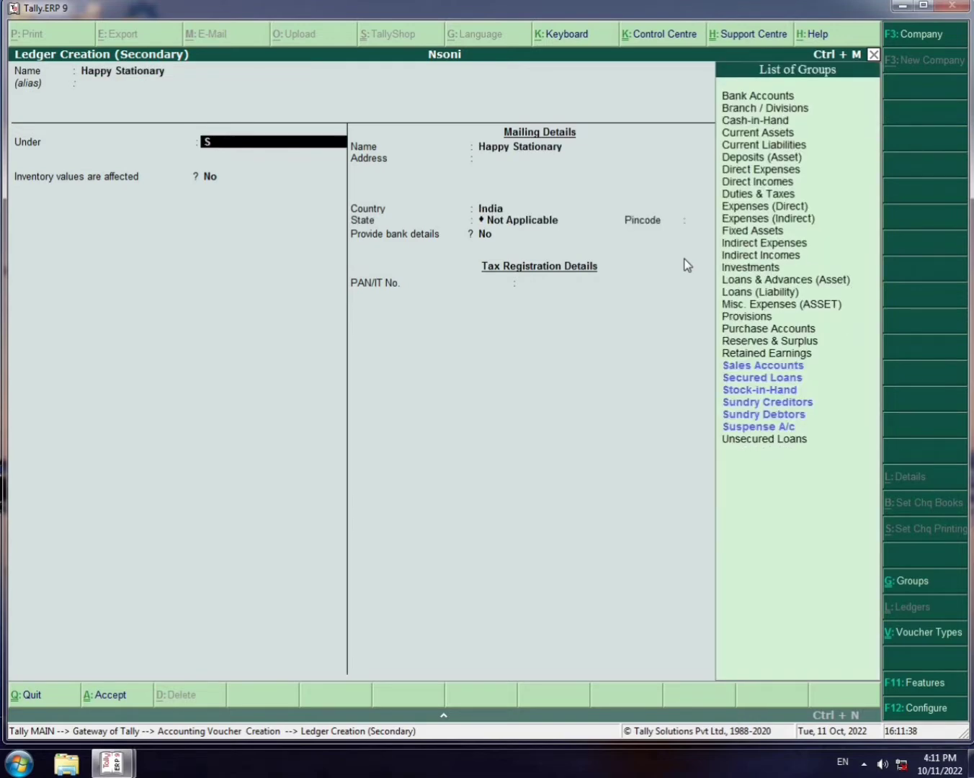
{"action": "type", "text": "u"}
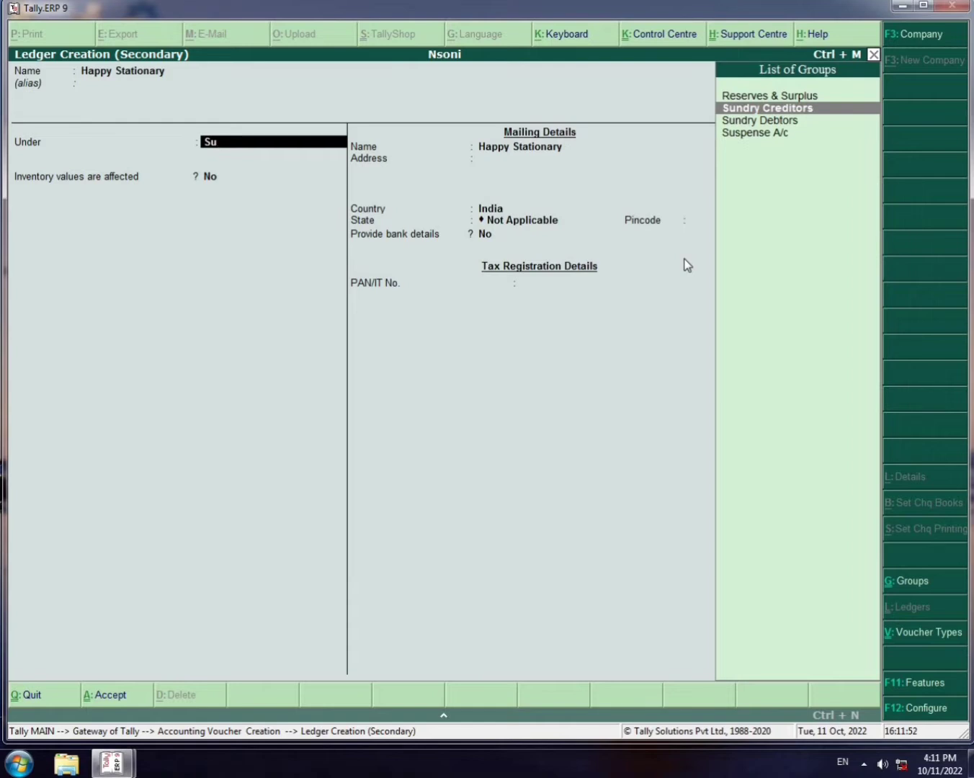
{"action": "key", "text": "Return"}
Keep the default balance, mailing and tax settings of the Happy Stationary ledger and save it as the voucher's party account
{"action": "key", "text": "Return"}
{"action": "key", "text": "Return"}
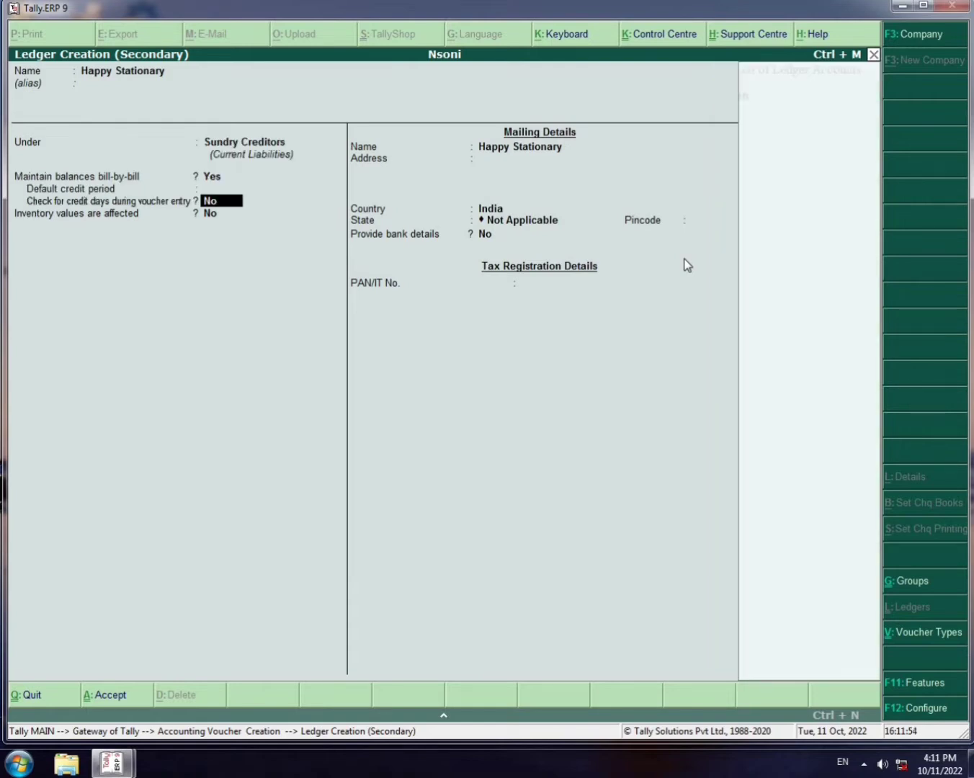
{"action": "key", "text": "Return"}
{"action": "key", "text": "Return"}
{"action": "key", "text": "Return"}
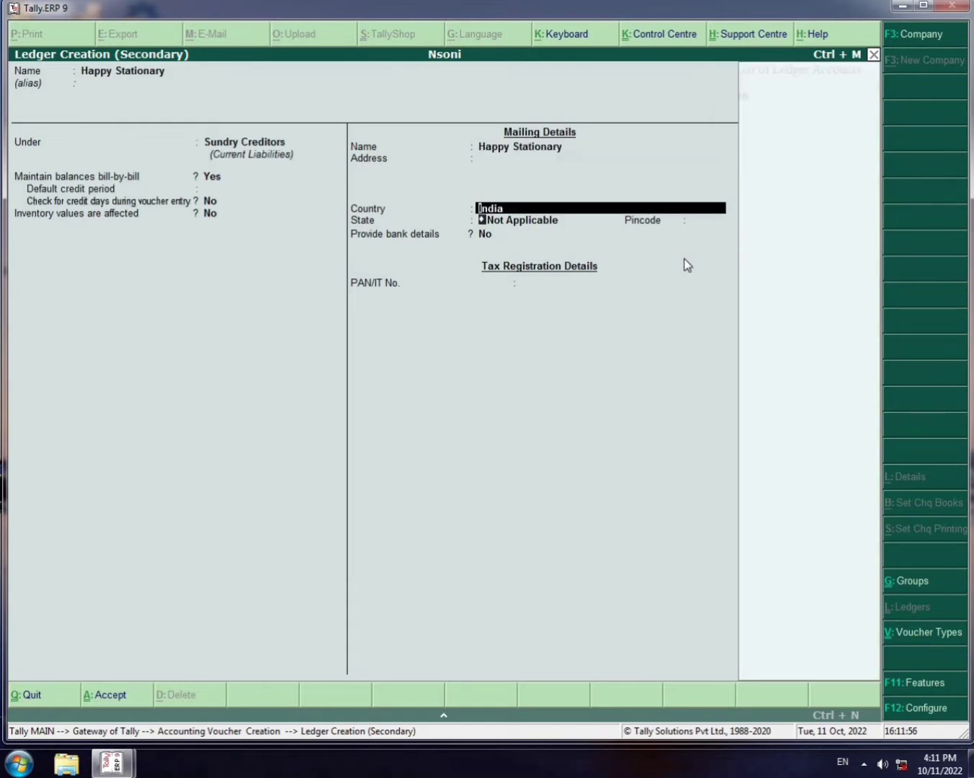
{"action": "key", "text": "Return"}
{"action": "key", "text": "Return"}
{"action": "key", "text": "Return"}
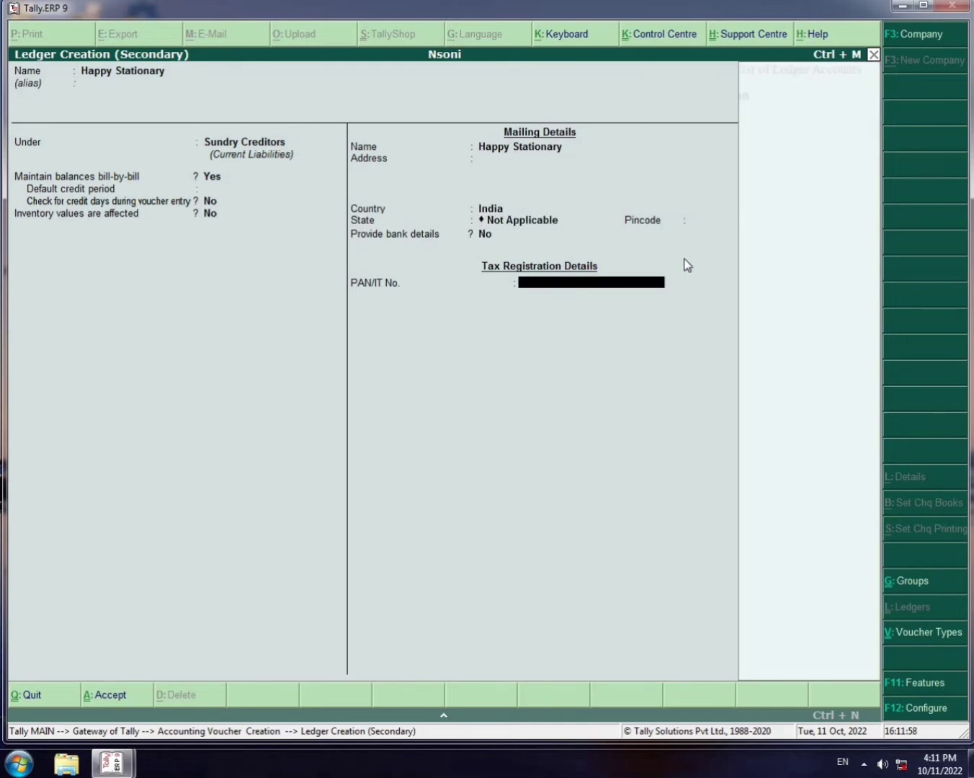
{"action": "key", "text": "Return"}
{"action": "key", "text": "Return"}
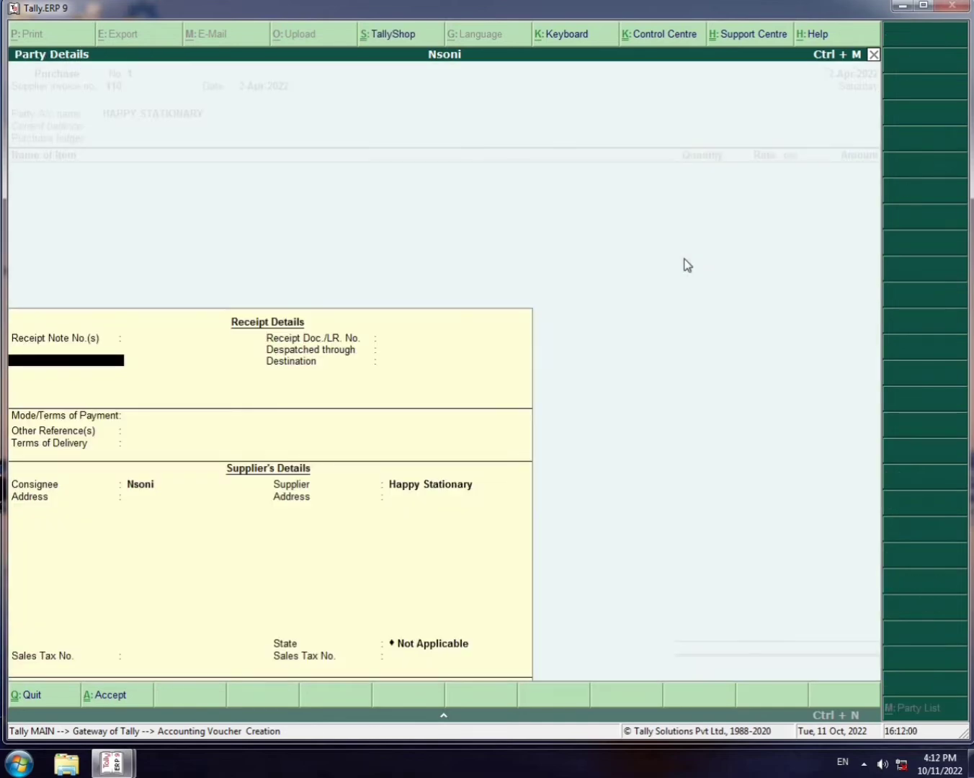
Accept the receipt and supplier details for Happy Stationary without filling in any further fields
{"action": "key", "text": "Return"}
{"action": "key", "text": "Return"}
{"action": "key", "text": "Return"}
{"action": "key", "text": "Return"}
{"action": "key", "text": "Return"}
{"action": "key", "text": "Return"}
{"action": "key", "text": "Return"}
{"action": "key", "text": "Return"}
{"action": "key", "text": "Return"}
{"action": "key", "text": "Return"}
{"action": "key", "text": "Return"}
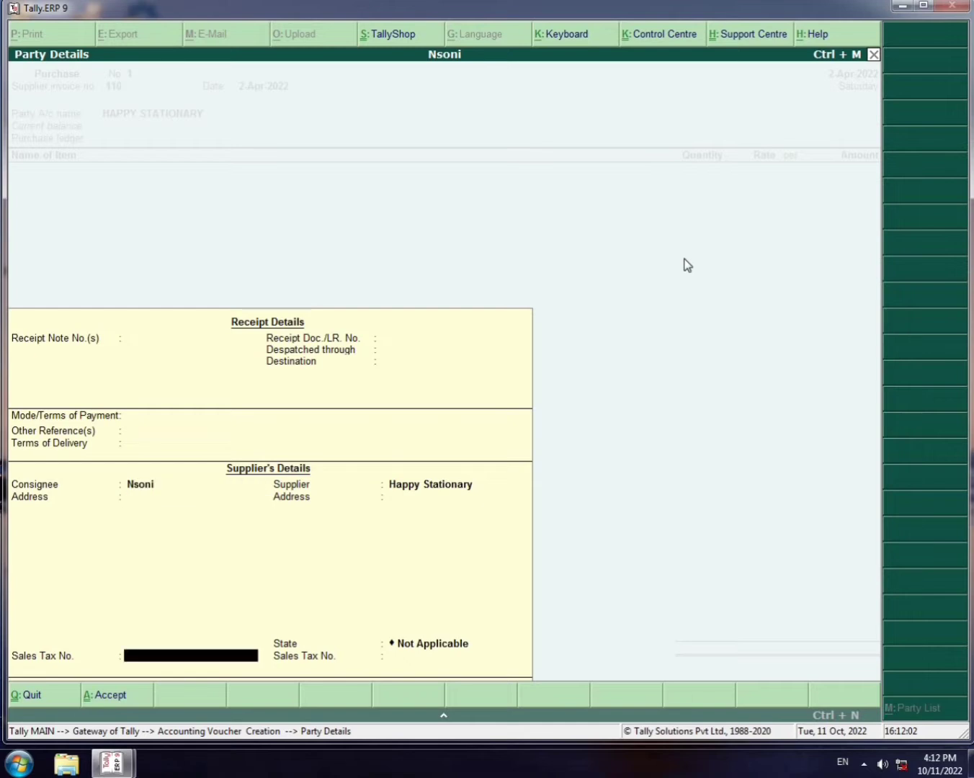
{"action": "key", "text": "Return"}
{"action": "key", "text": "Return"}
{"action": "key", "text": "Return"}
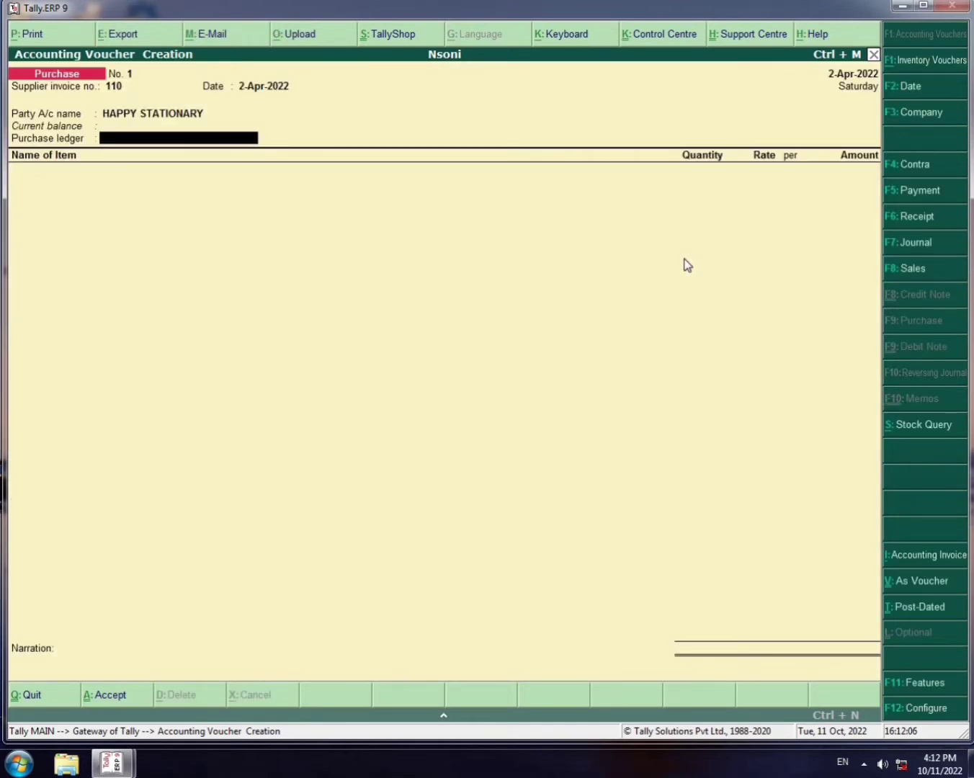
Create a ledger named Purchase under Purchase Accounts, with inventory values affected, as the voucher's purchase ledger
{"action": "key", "text": "alt+c"}
{"action": "type", "text": "Purc"}
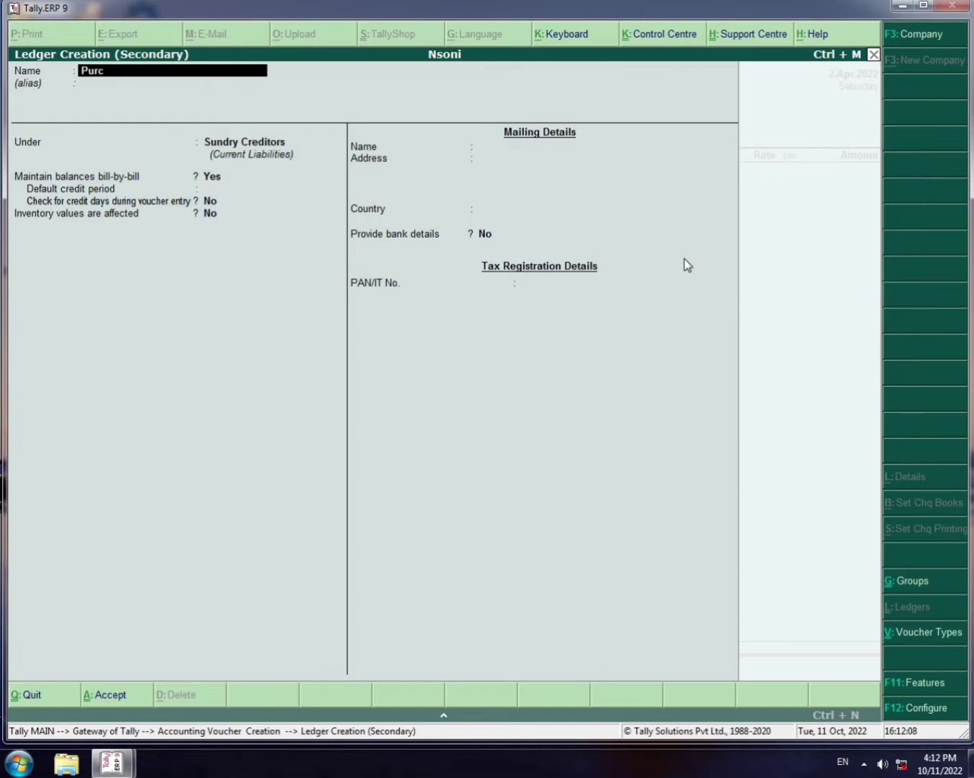
{"action": "type", "text": "hase"}
{"action": "key", "text": "Return"}
{"action": "key", "text": "Return"}
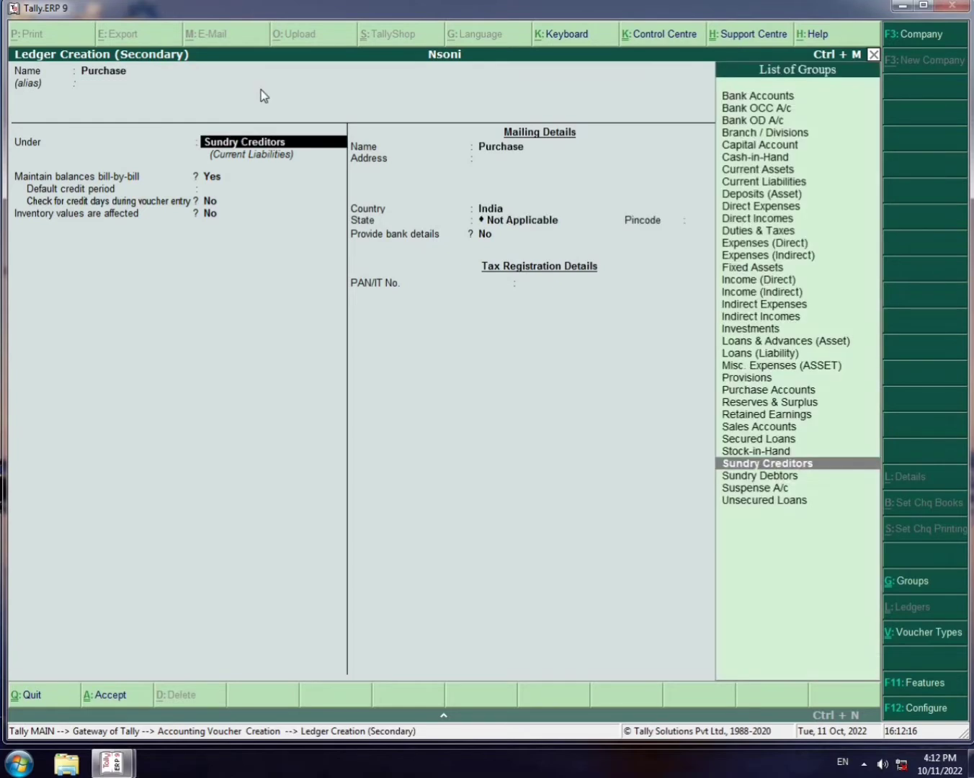
{"action": "type", "text": "Pur"}
{"action": "key", "text": "Return"}
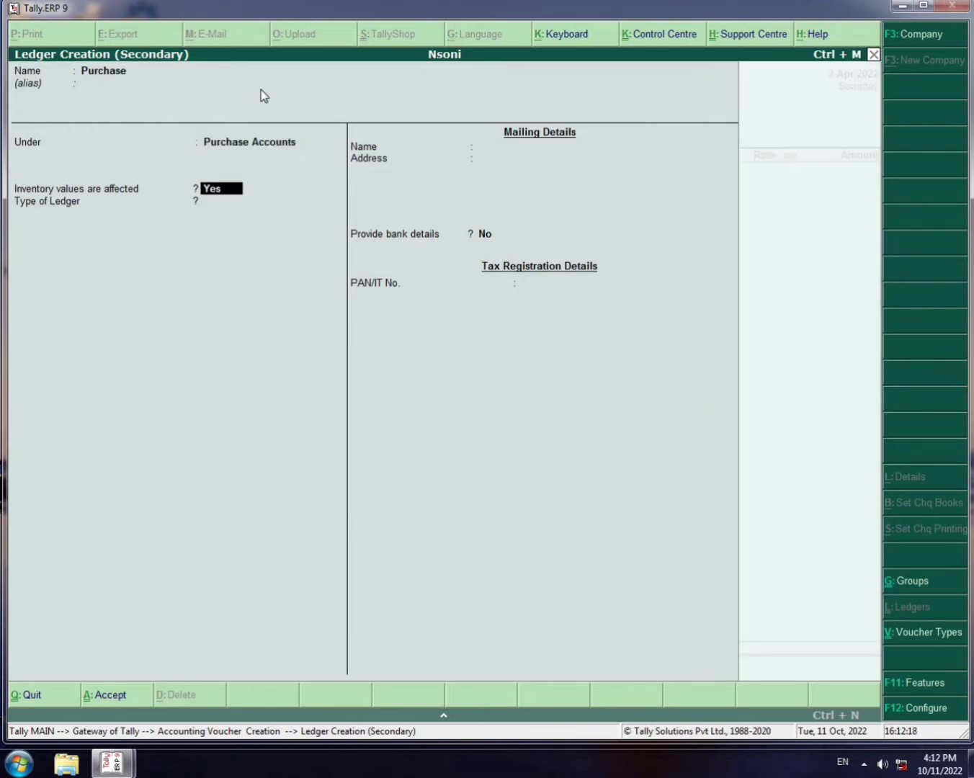
{"action": "key", "text": "Return"}
{"action": "key", "text": "Return"}
{"action": "key", "text": "Return"}
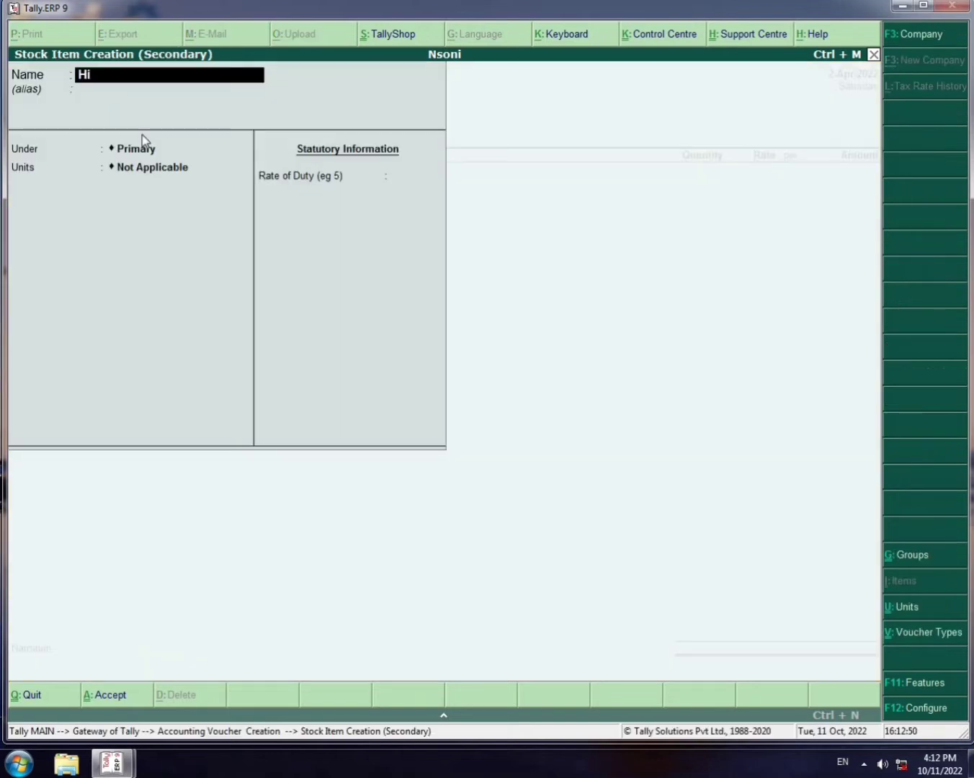
Name the new stock item Hindi and keep it under the Primary group
{"action": "type", "text": "ndi"}
{"action": "key", "text": "Return"}
{"action": "key", "text": "Return"}
{"action": "key", "text": "Return"}
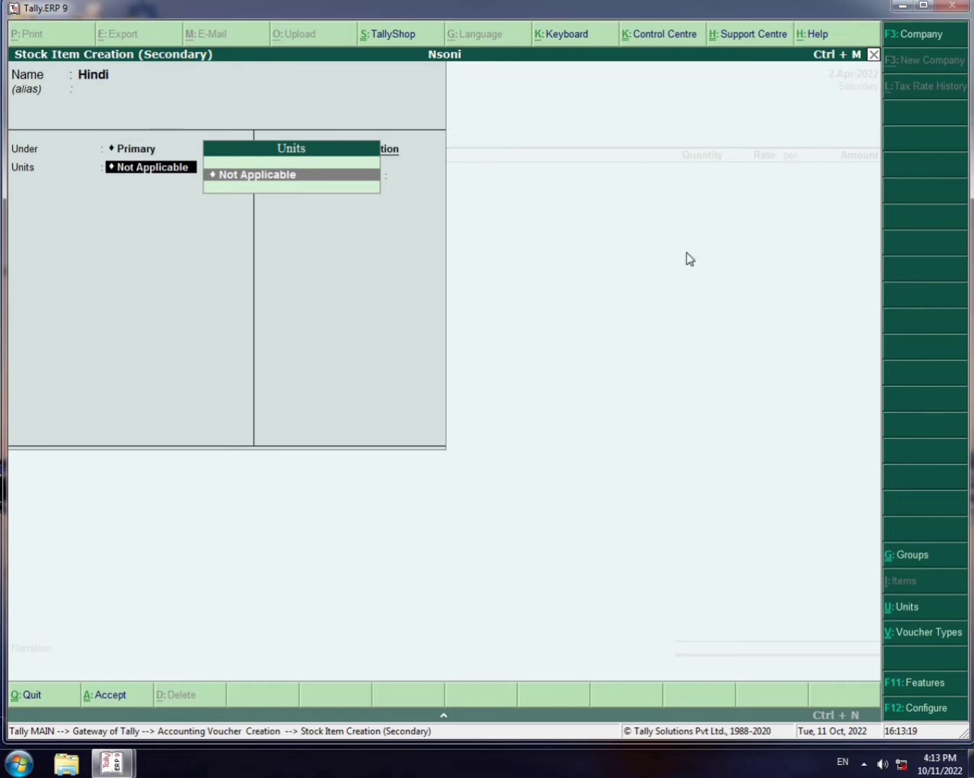
Create a simple unit with symbol pcs and 0 decimal places, and save the Hindi stock item with it
{"action": "key", "text": "alt+c"}
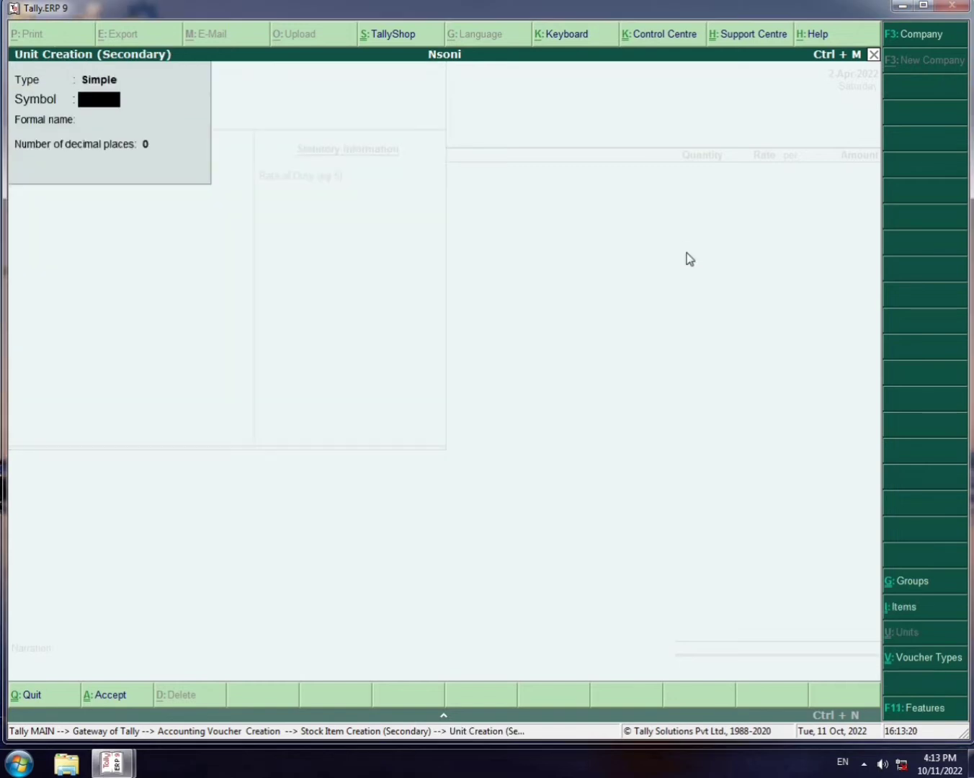
{"action": "type", "text": "pcs"}
{"action": "key", "text": "Return"}
{"action": "key", "text": "Return"}
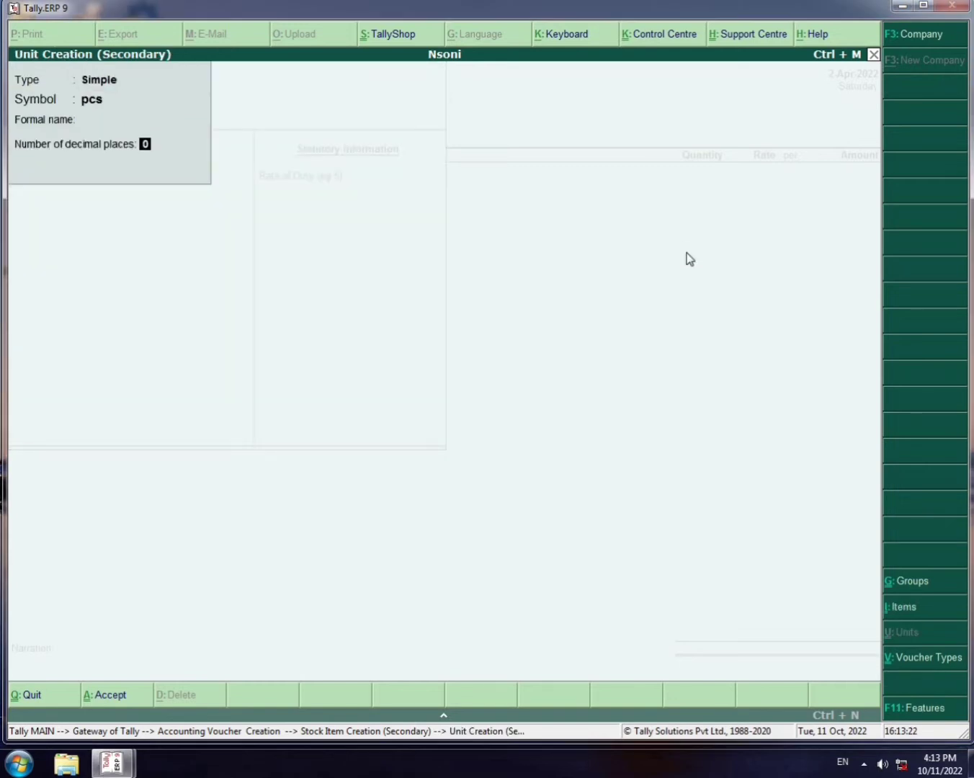
{"action": "key", "text": "Return"}
{"action": "key", "text": "Return"}
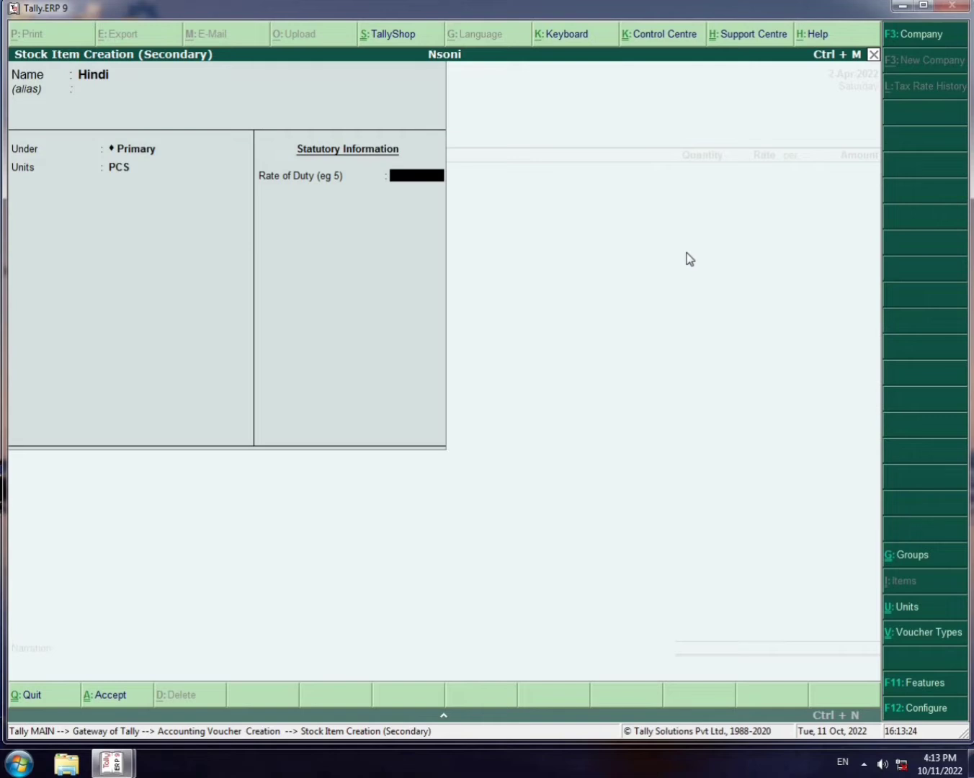
{"action": "key", "text": "Return"}
{"action": "key", "text": "Return"}
Fill in the Hindi line with a quantity of 100 PCS at a rate of 160 per PCS
{"action": "type", "text": "1"}
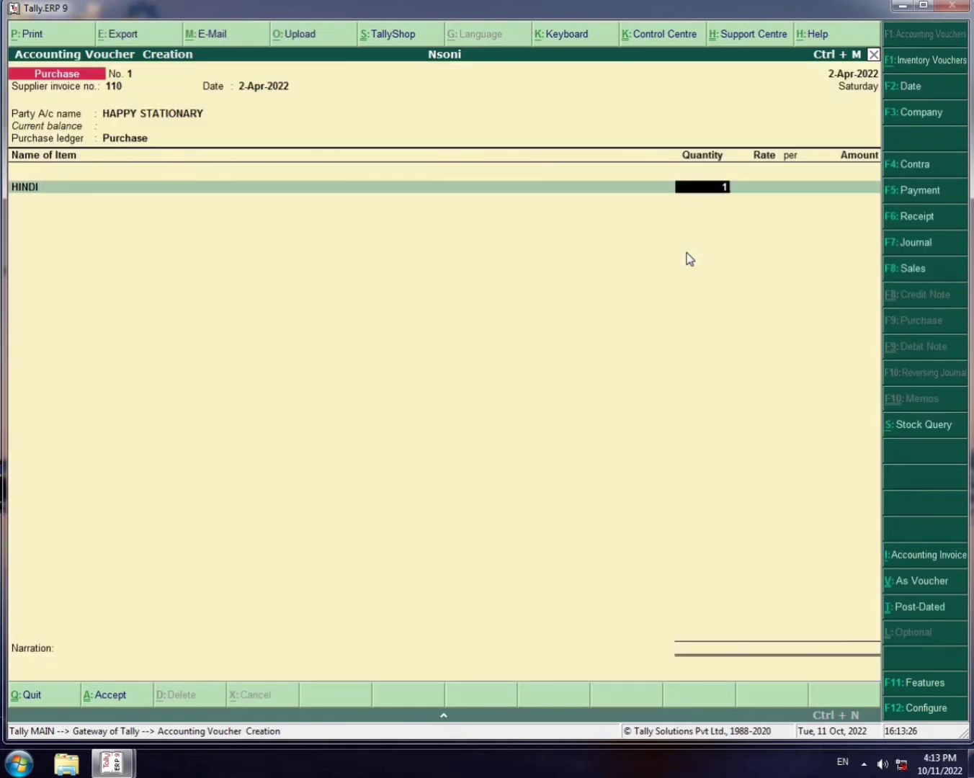
{"action": "type", "text": "00"}
{"action": "key", "text": "Return"}
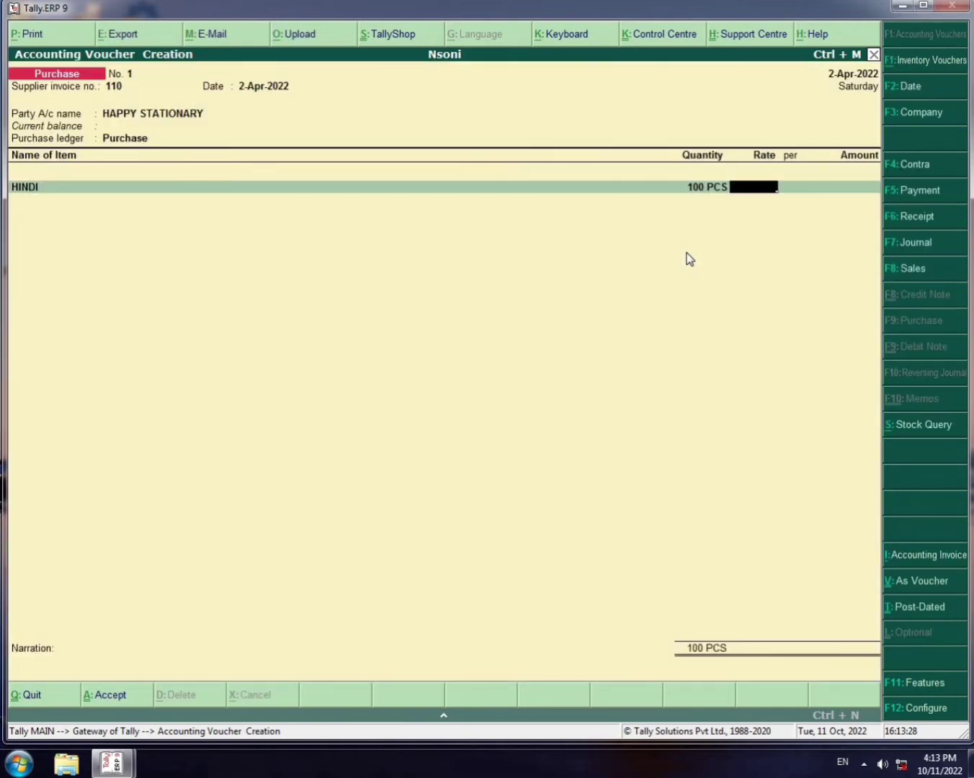
{"action": "type", "text": "160"}
{"action": "key", "text": "Return"}
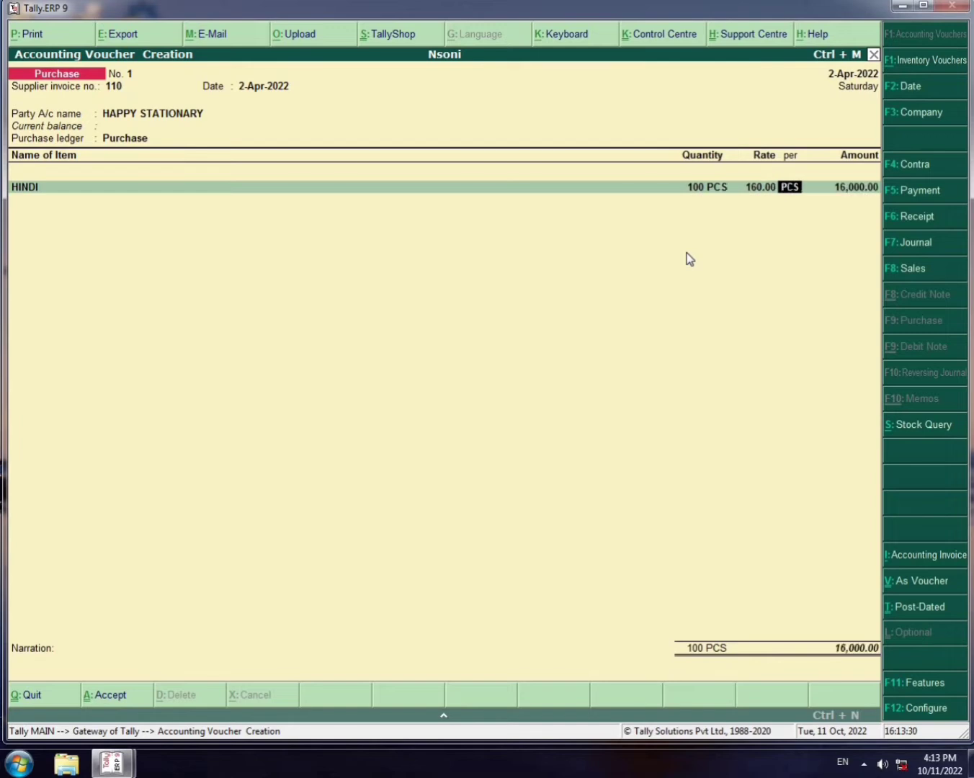
{"action": "key", "text": "Return"}
{"action": "key", "text": "Return"}
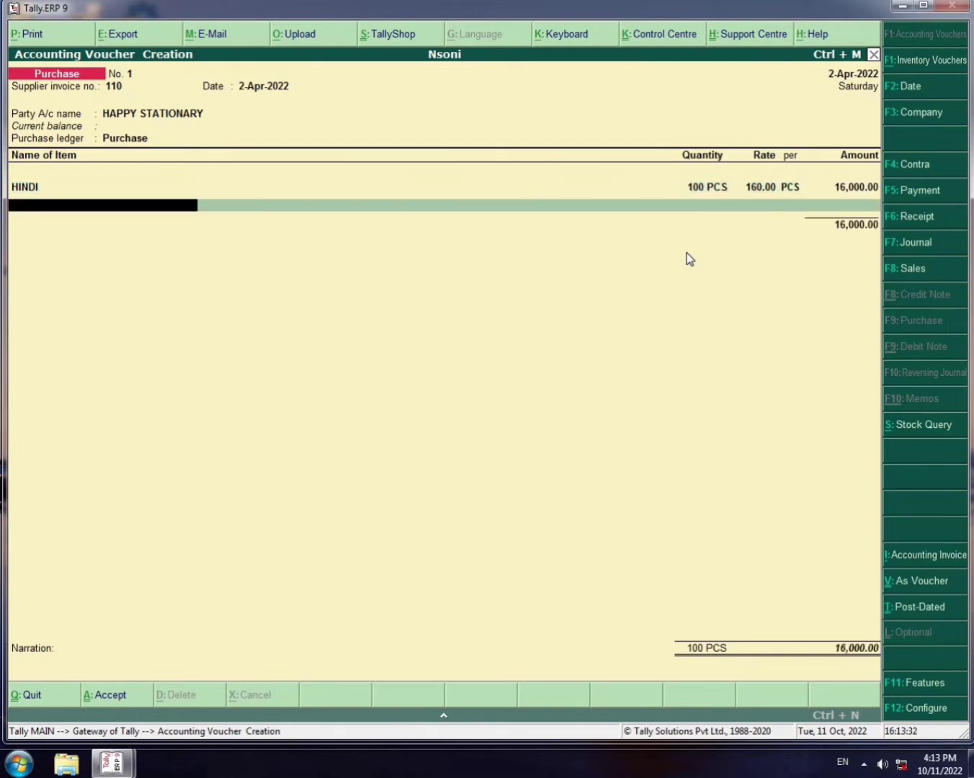
Create a second stock item named English under Primary with PCS as its unit
{"action": "type", "text": "E"}
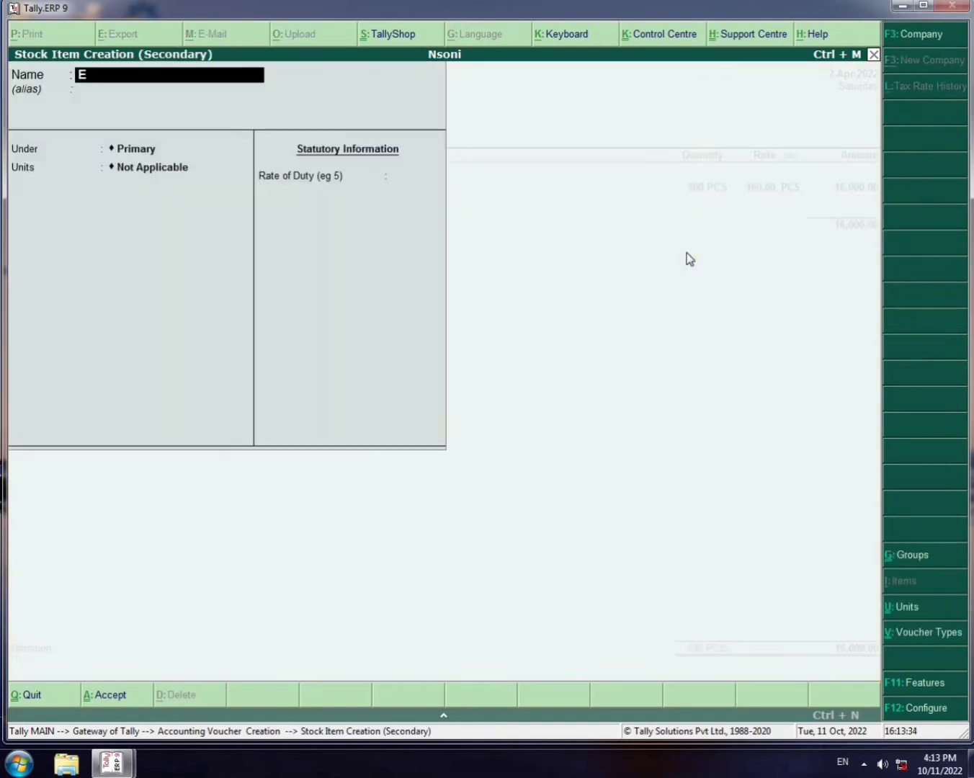
{"action": "type", "text": "nglish"}
{"action": "key", "text": "Return"}
{"action": "key", "text": "Return"}
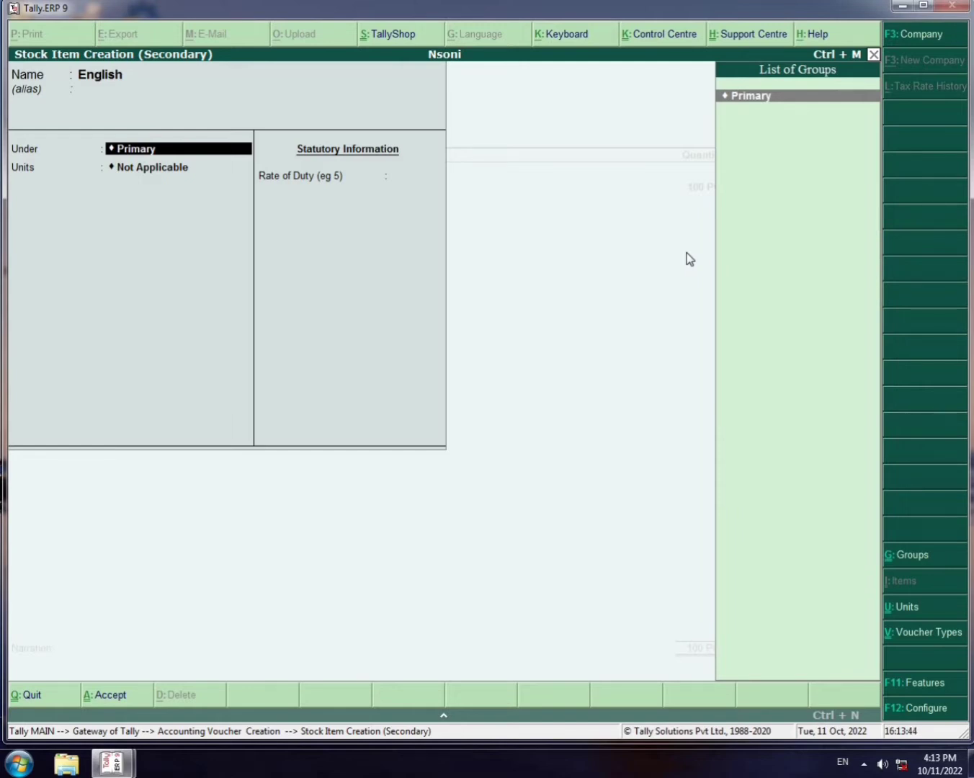
{"action": "key", "text": "Return"}
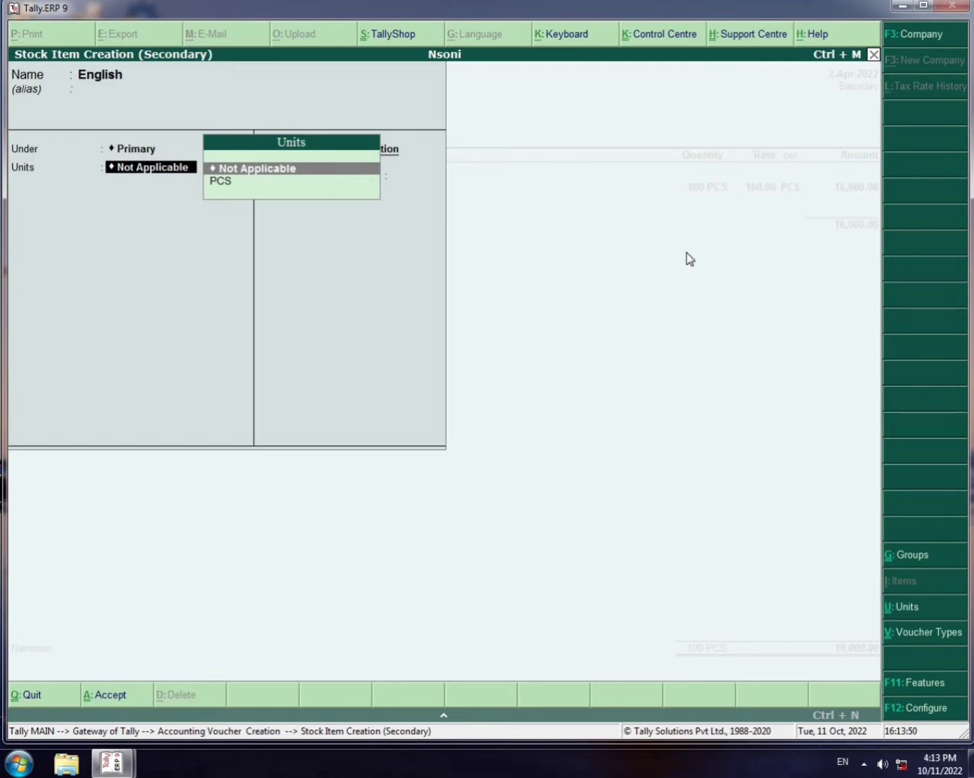
{"action": "key", "text": "Down"}
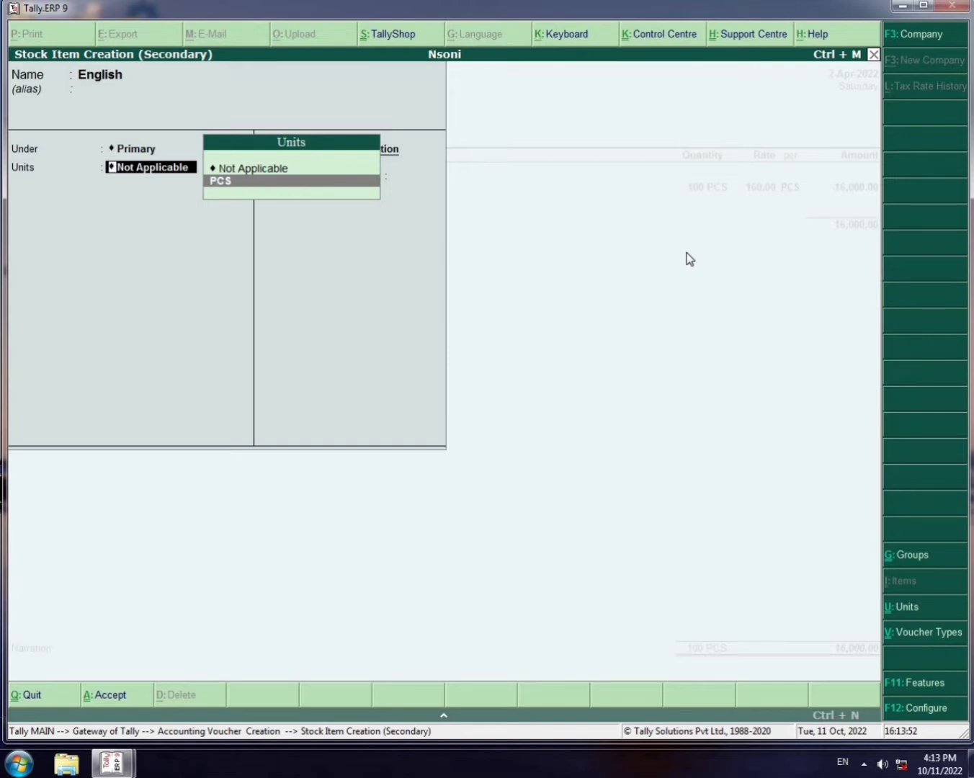
{"action": "key", "text": "Return"}
{"action": "key", "text": "Return"}
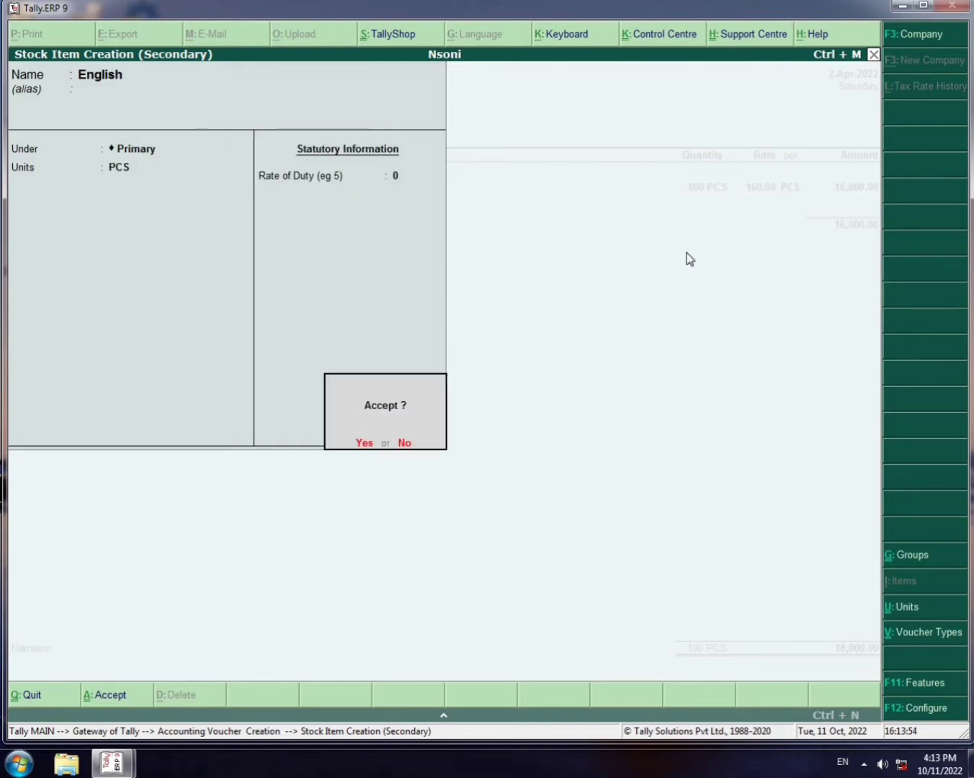
{"action": "key", "text": "Return"}
Enter a quantity of 100 PCS and a rate of 140 for the English line
{"action": "type", "text": "100"}
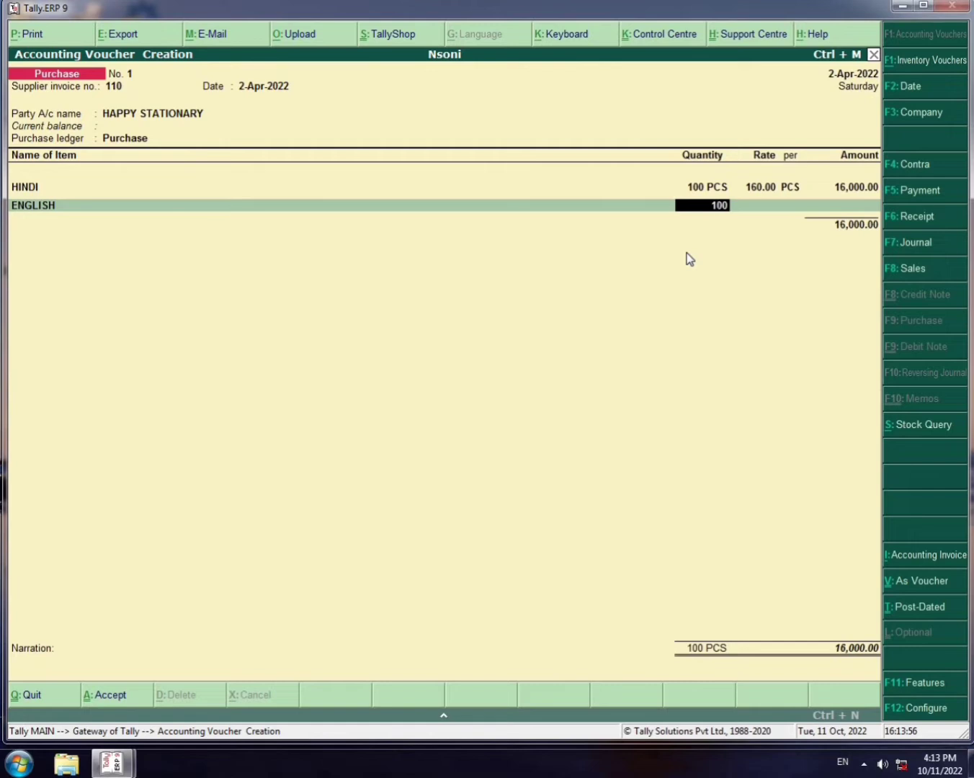
{"action": "key", "text": "Return"}
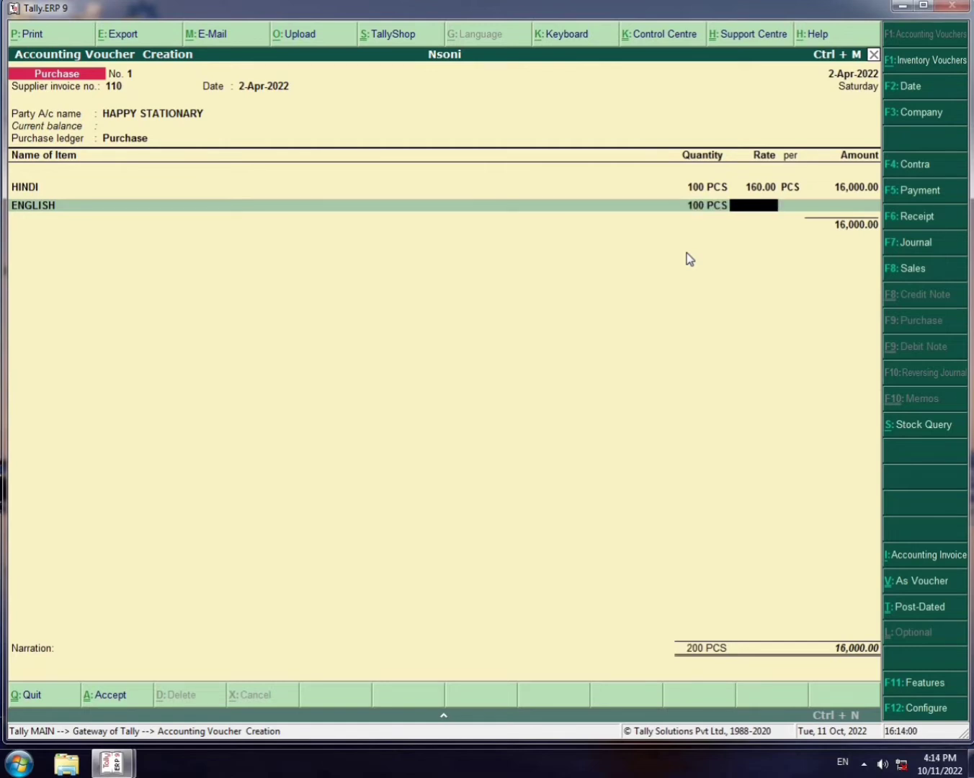
{"action": "type", "text": "140"}
{"action": "key", "text": "Return"}
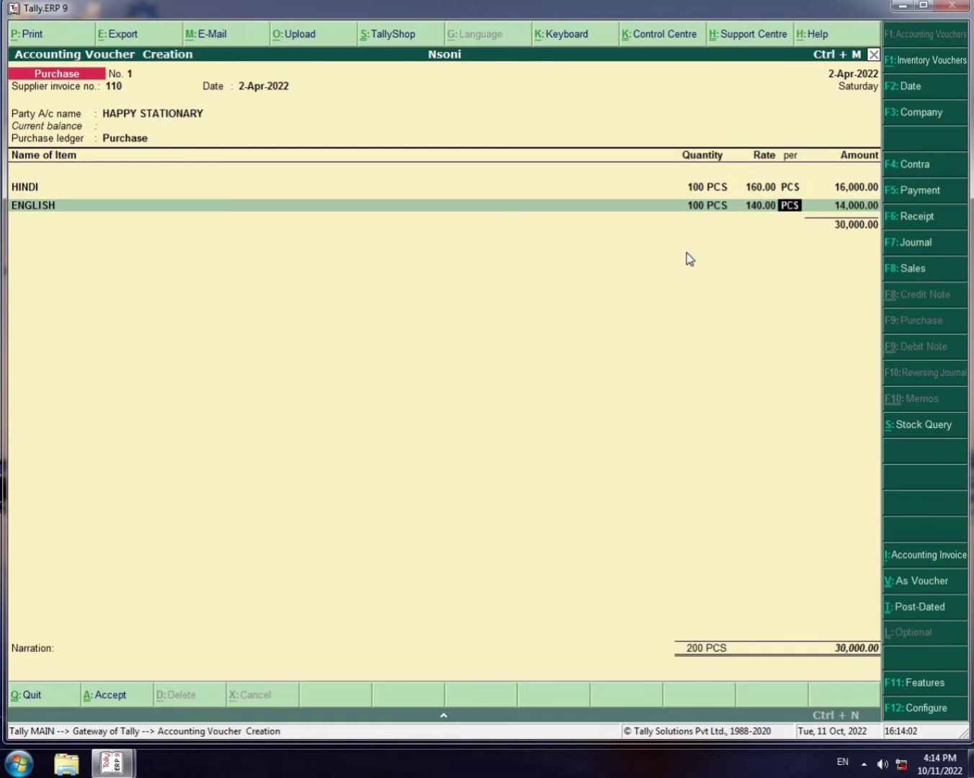
Close the English line and start a new stock item named Pen under Primary
{"action": "key", "text": "Return"}
{"action": "key", "text": "Return"}
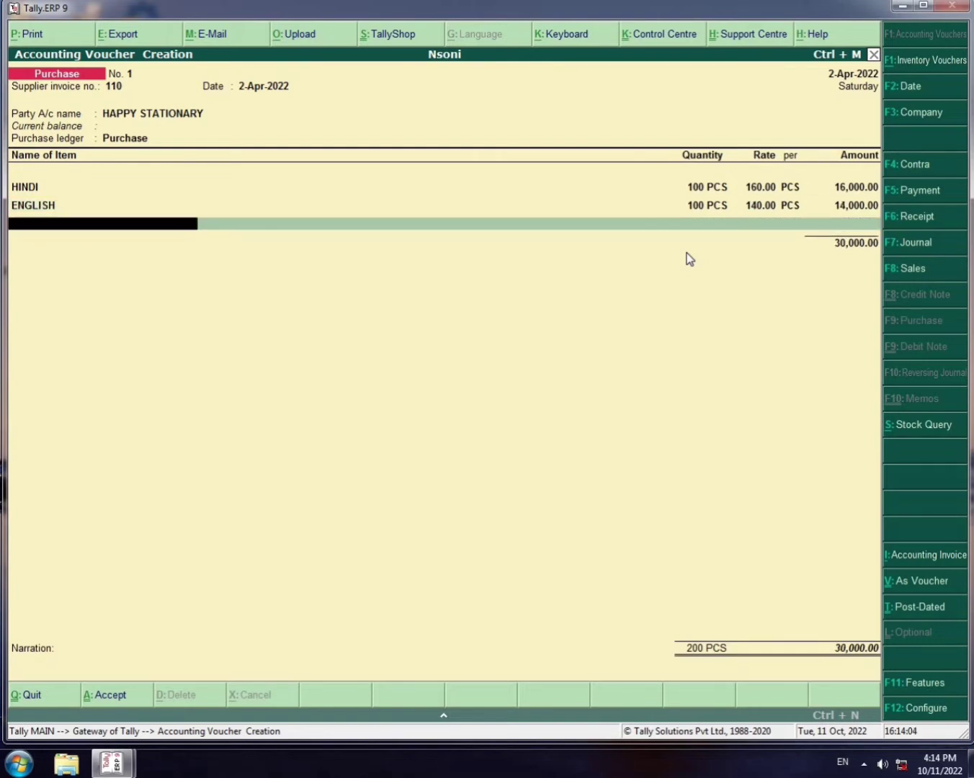
{"action": "type", "text": "Pe"}
{"action": "key", "text": "alt+c"}
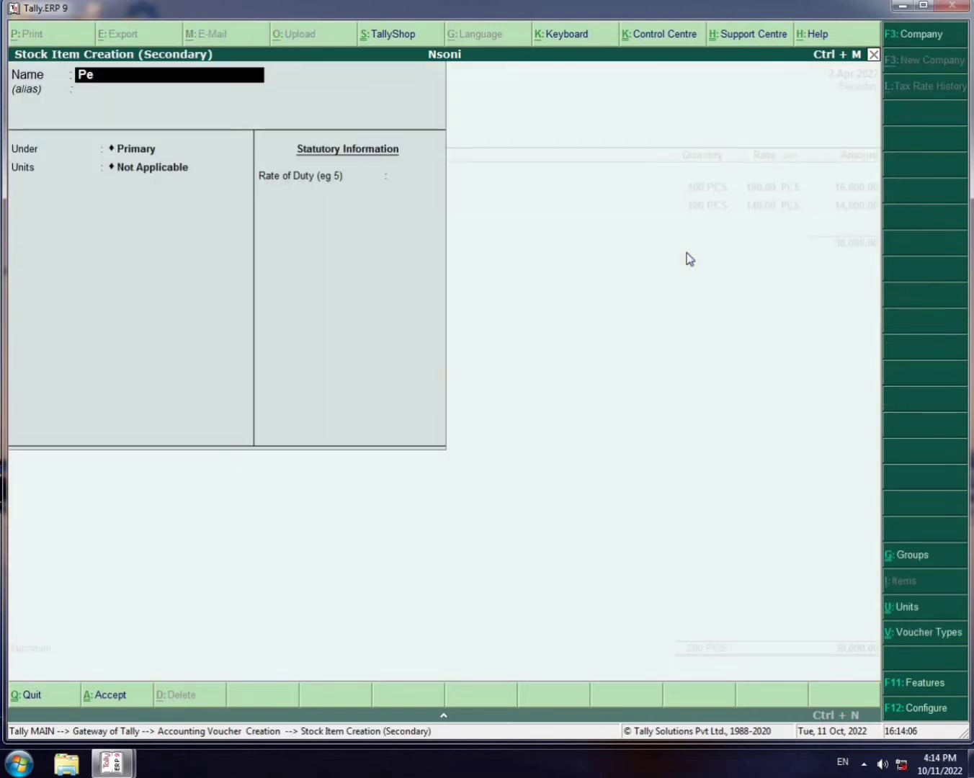
{"action": "type", "text": "n"}
{"action": "key", "text": "Return"}
{"action": "key", "text": "Return"}
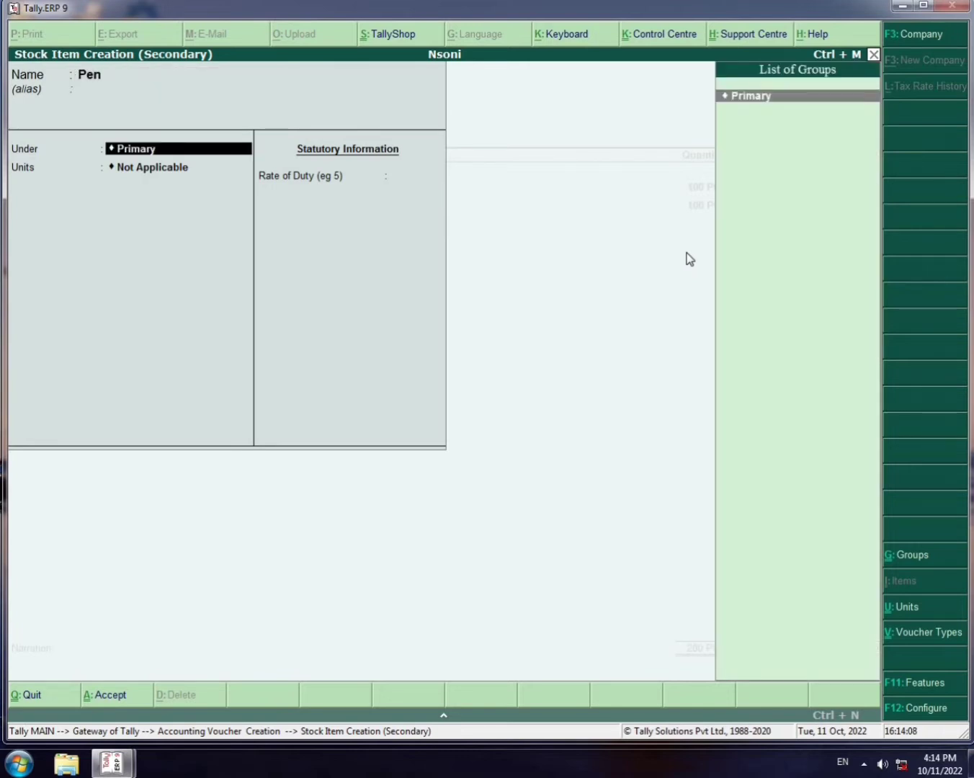
{"action": "key", "text": "Return"}
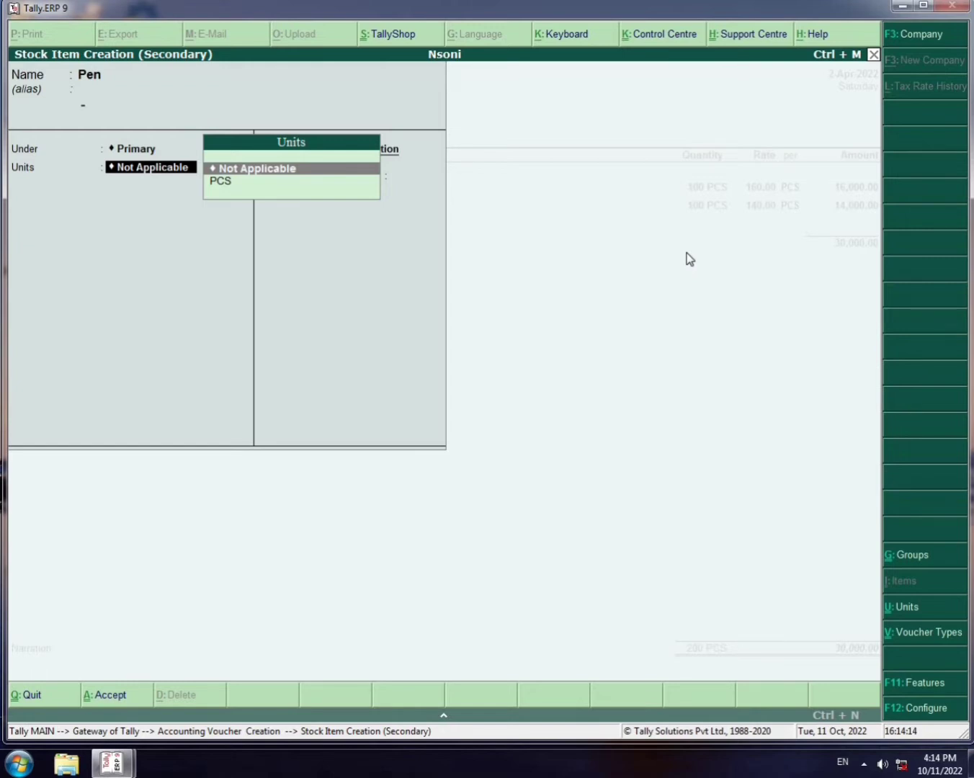
Create a simple unit with symbol pkt and 0 decimal places, and save the Pen item with it and a duty rate of 6
{"action": "key", "text": "alt+c"}
{"action": "type", "text": "pkt"}
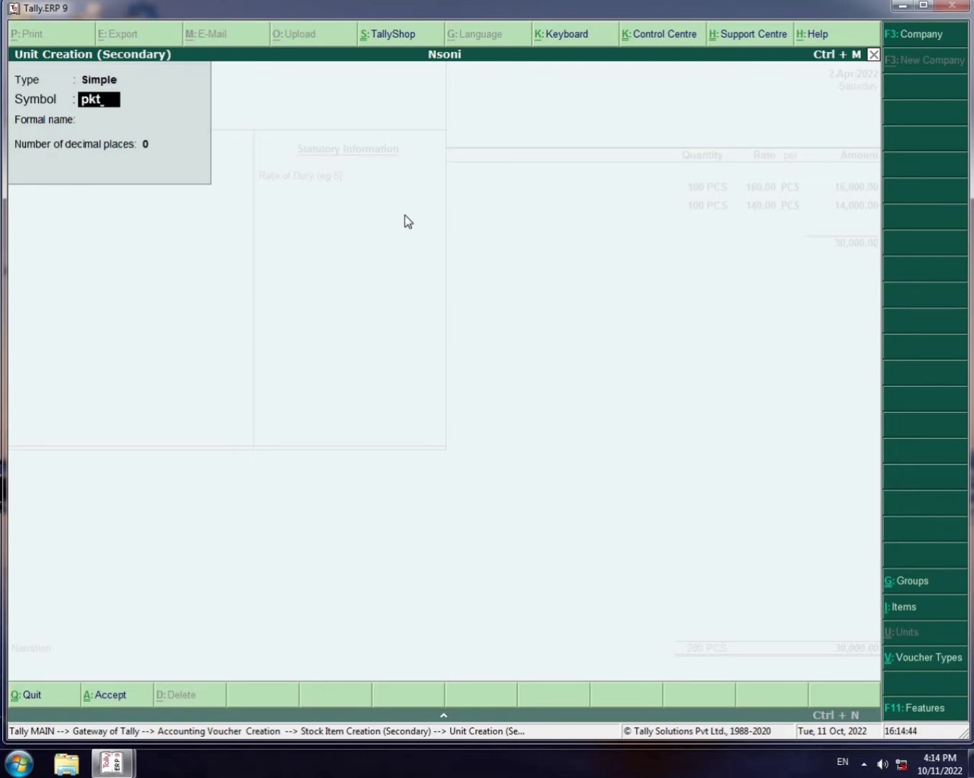
{"action": "key", "text": "Return"}
{"action": "key", "text": "Return"}
{"action": "key", "text": "Return"}
{"action": "key", "text": "Return"}
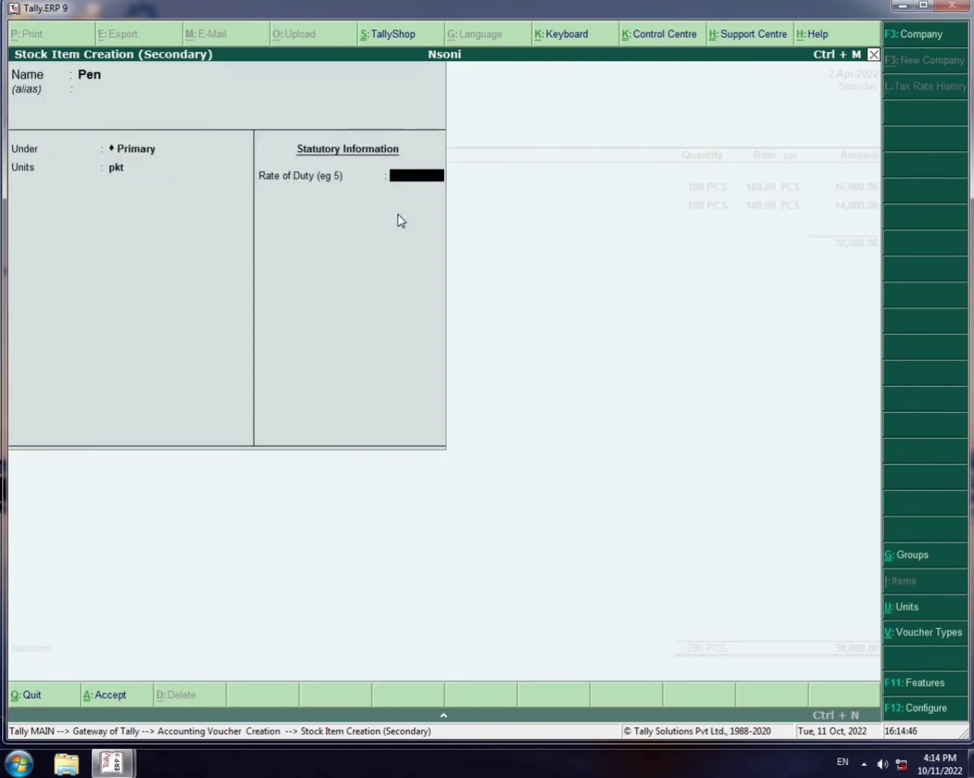
{"action": "type", "text": "6"}
{"action": "key", "text": "Return"}
{"action": "key", "text": "Return"}
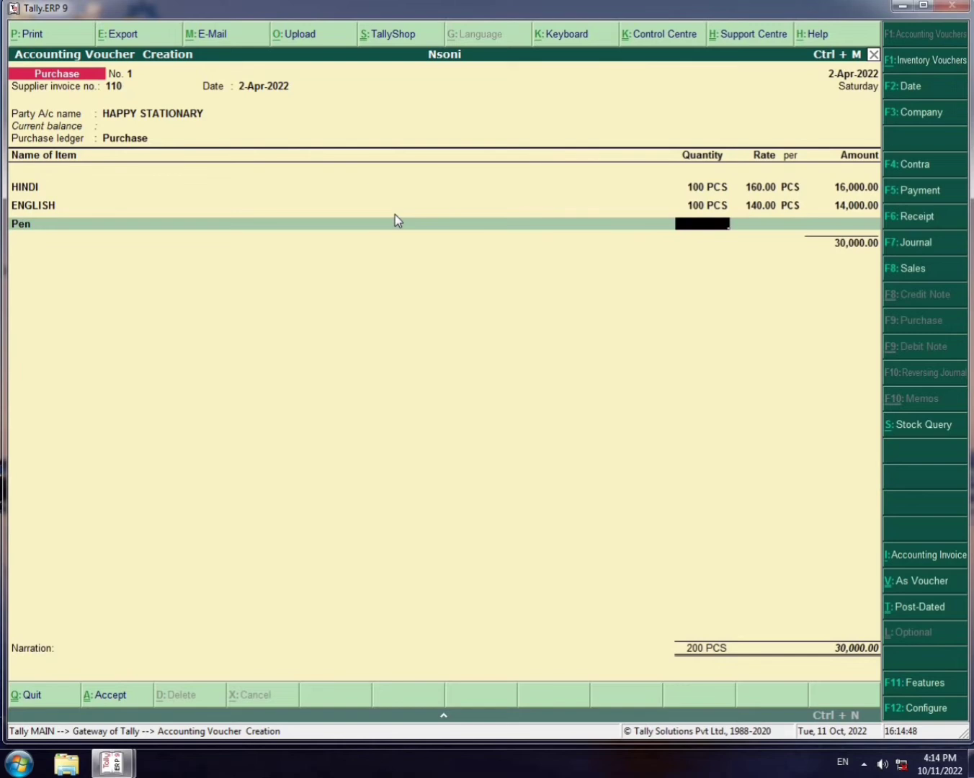
Fill in the Pen line with a quantity of 10 pkt at a rate of 200 per pkt
{"action": "type", "text": "10"}
{"action": "key", "text": "Return"}
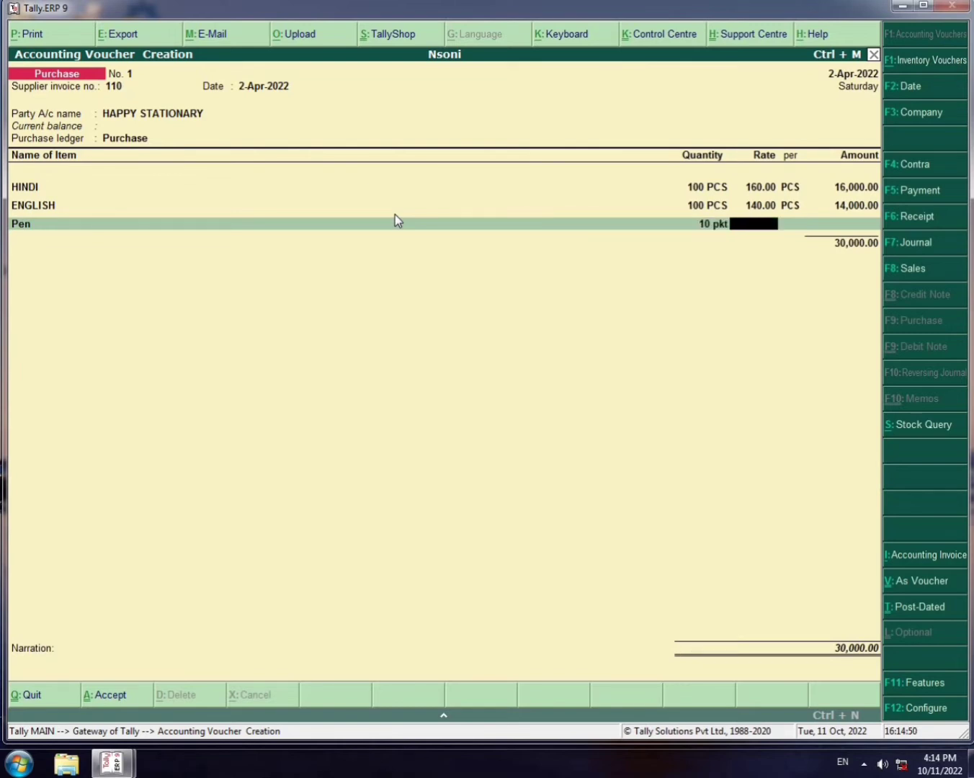
{"action": "type", "text": "200"}
{"action": "key", "text": "Return"}
{"action": "key", "text": "Return"}
{"action": "key", "text": "Return"}
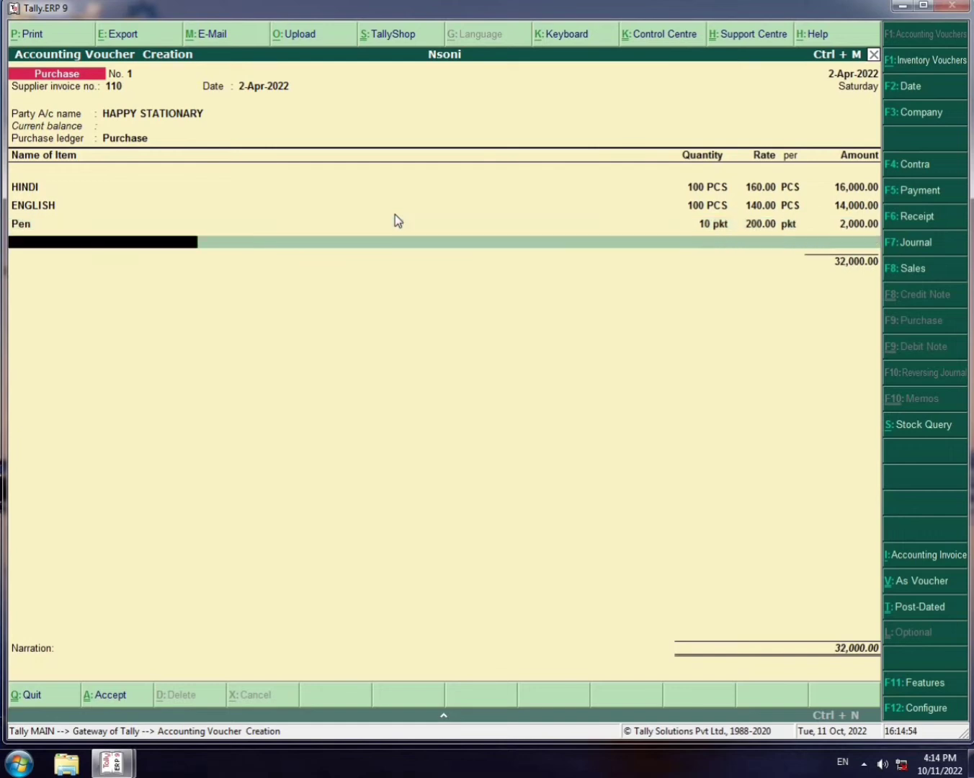
End the item list and save the purchase voucher without a narration
{"action": "key", "text": "Return"}
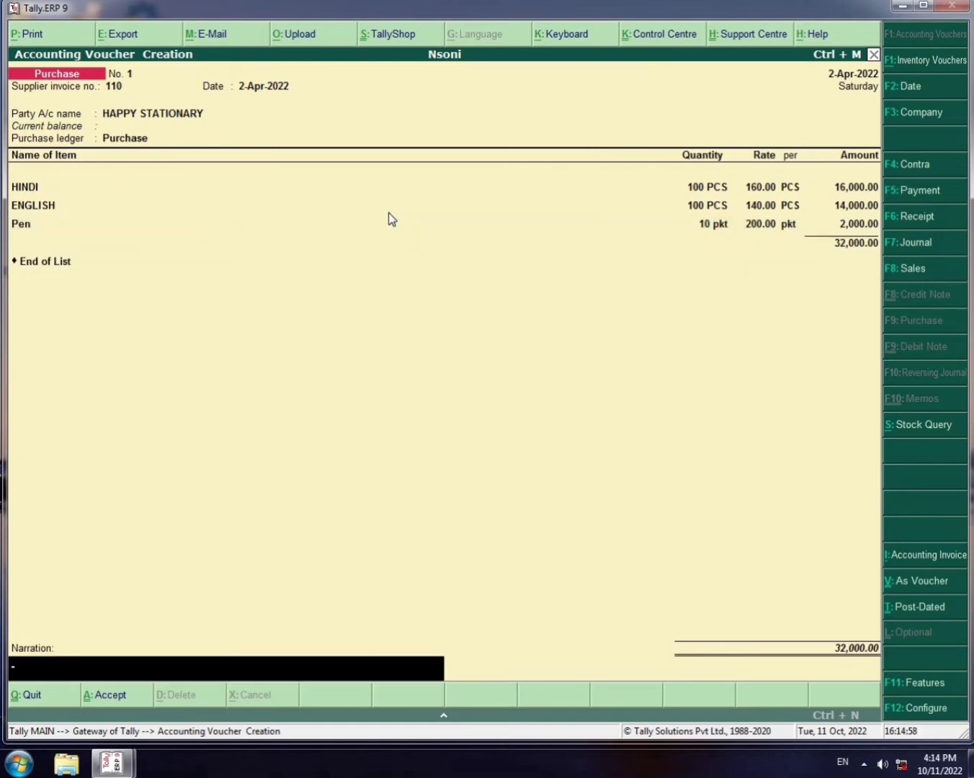
{"action": "key", "text": "Return"}
{"action": "key", "text": "Return"}
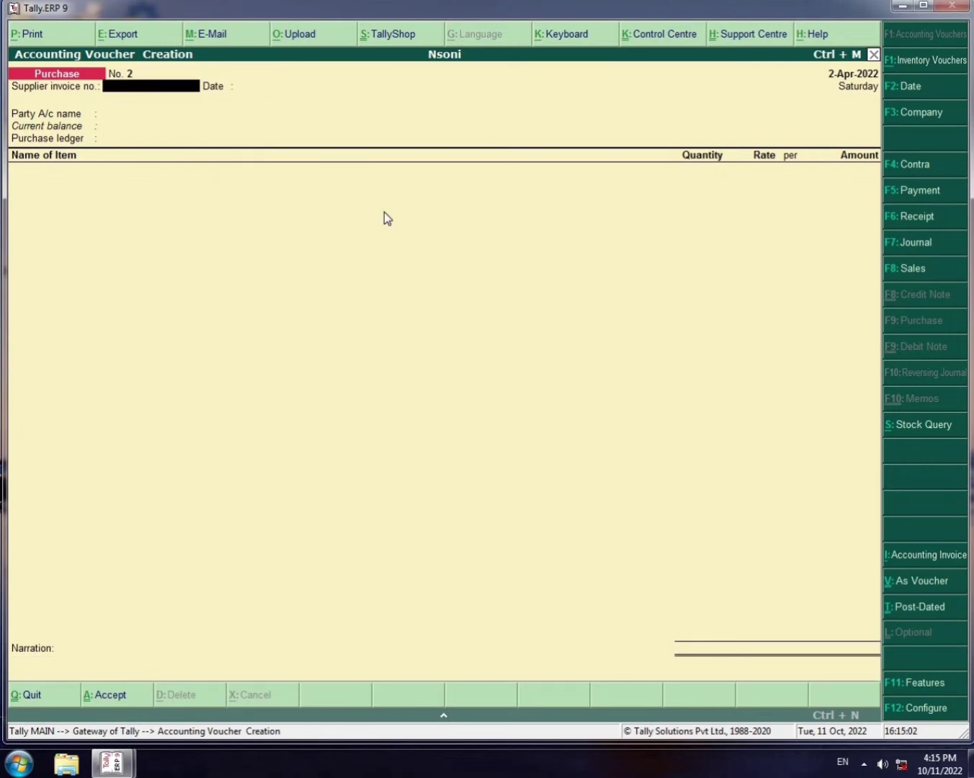
Start a sales voucher with reference number 100 and date it 1-May-2022
{"action": "key", "text": "F8"}
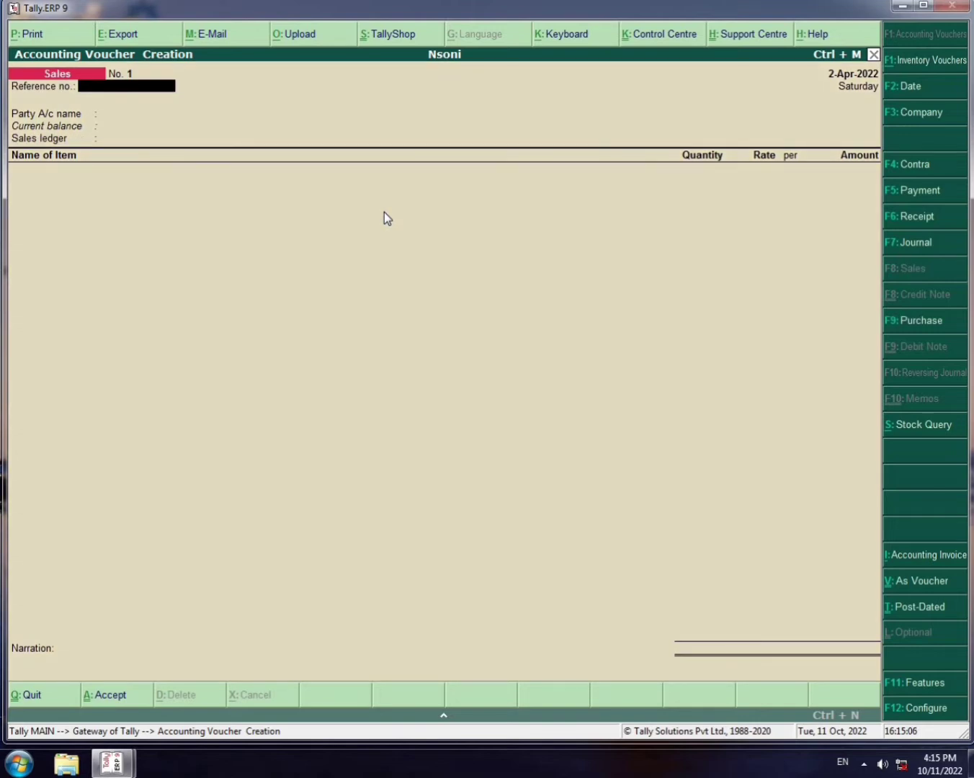
{"action": "type", "text": "100"}
{"action": "key", "text": "Return"}
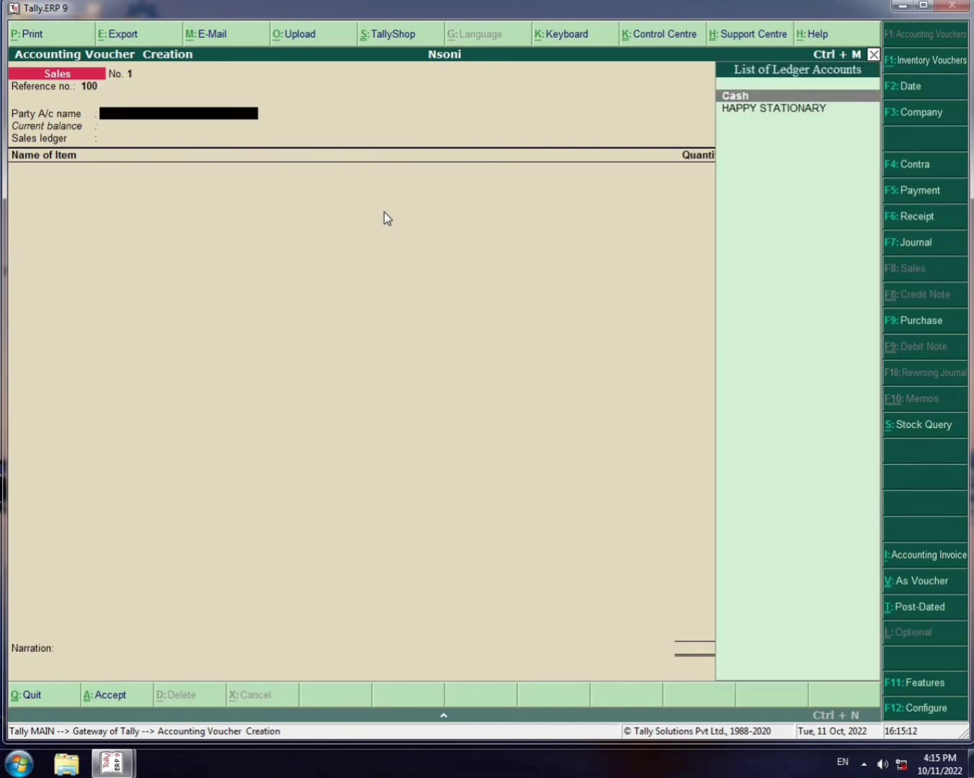
{"action": "key", "text": "F2"}
{"action": "type", "text": "1"}
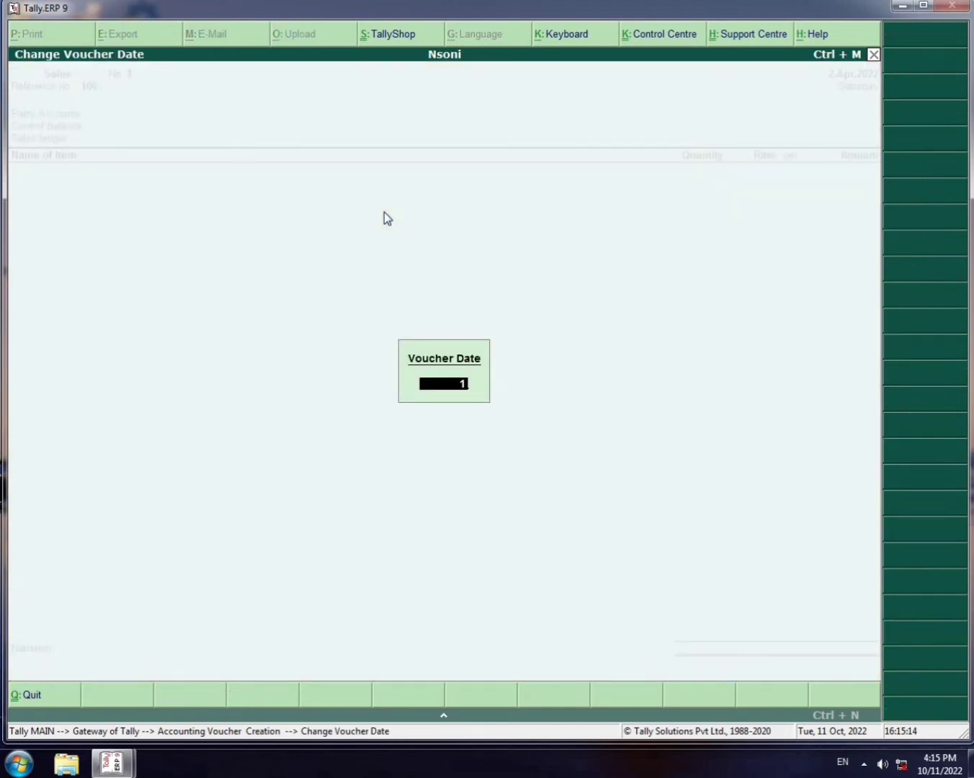
{"action": "type", "text": "/5/22"}
{"action": "key", "text": "Return"}
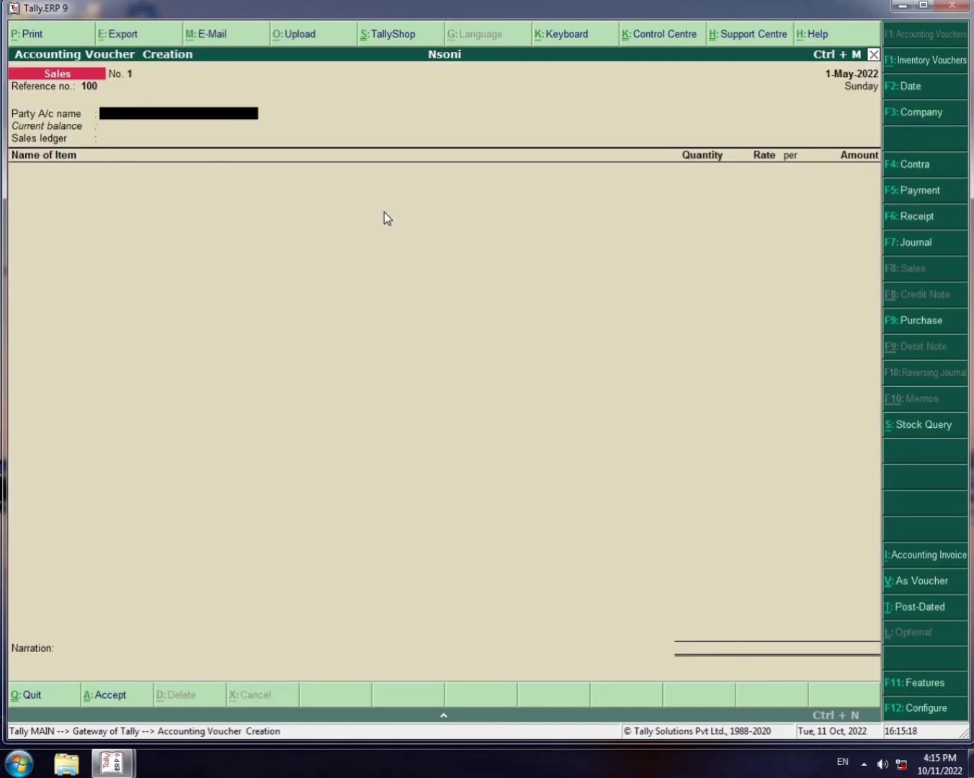
Create the party ledger Jay Dev Store under Sundry Debtors, keeping the default mailing and tax details
{"action": "key", "text": "alt+c"}
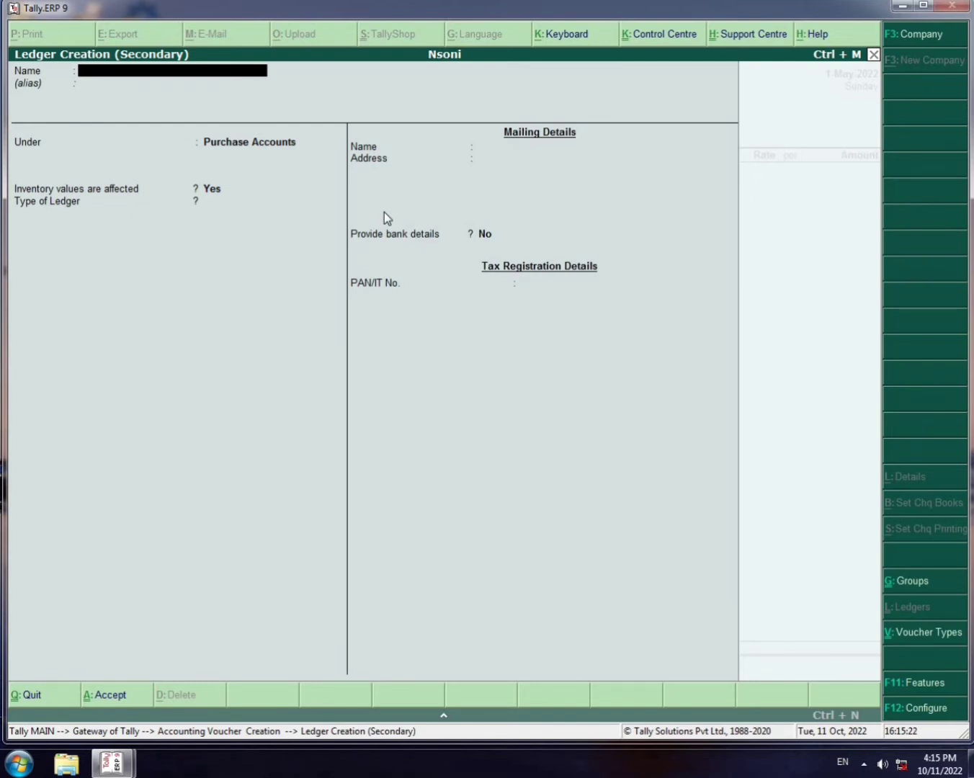
{"action": "type", "text": "Jay Dev Store"}
{"action": "key", "text": "Return"}
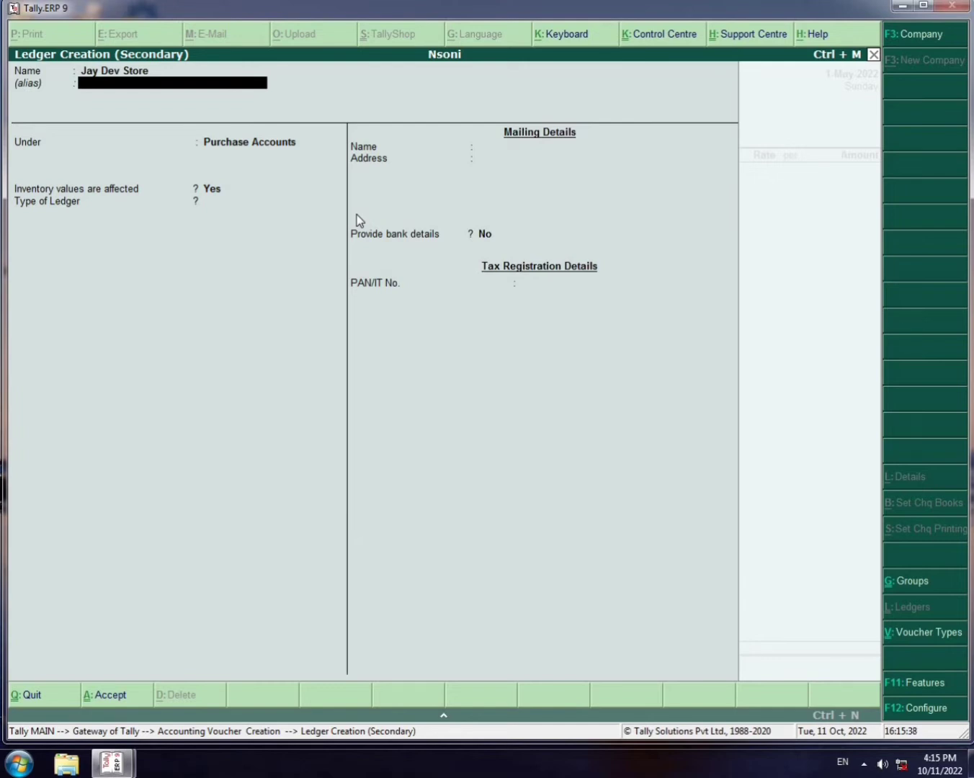
{"action": "key", "text": "Return"}
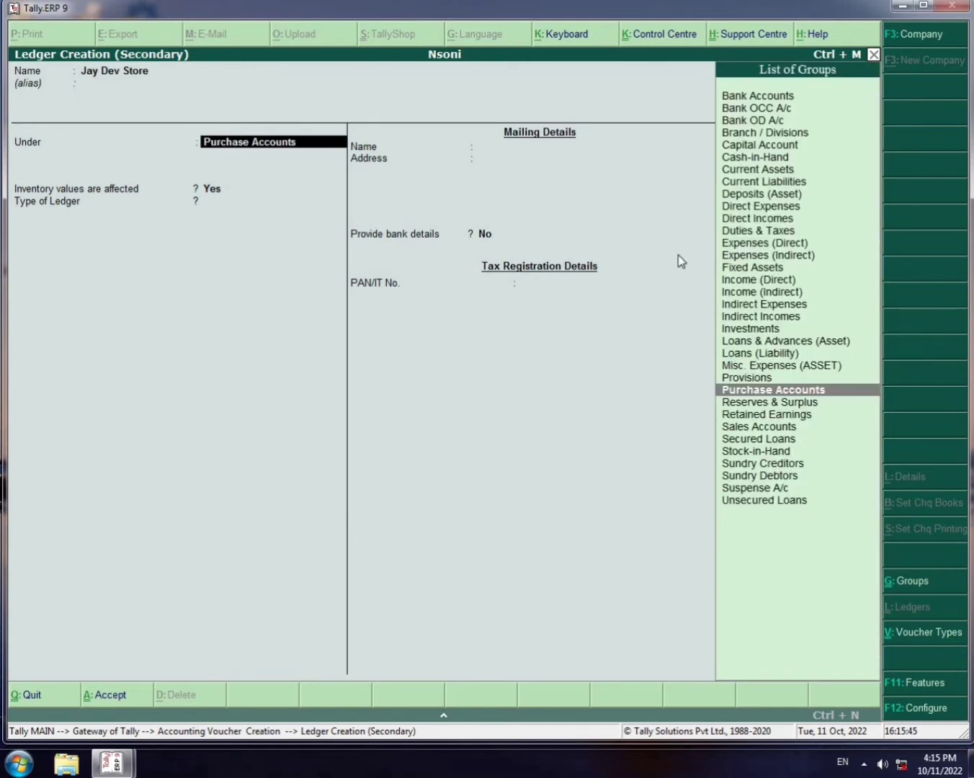
{"action": "type", "text": "Su"}
{"action": "key", "text": "Down"}
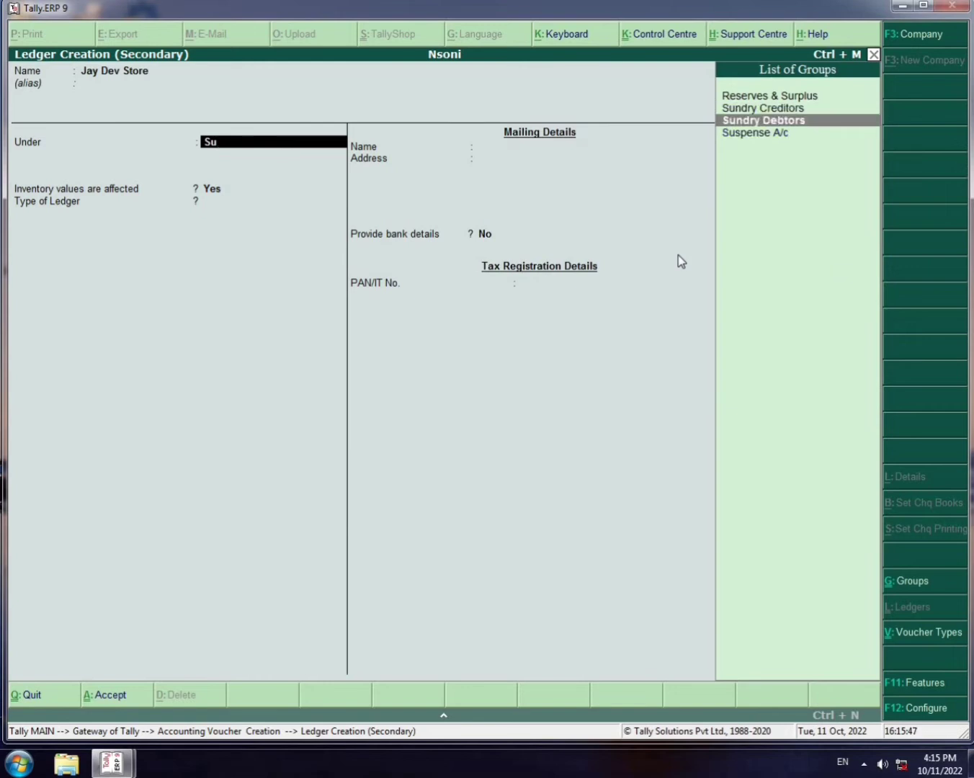
{"action": "key", "text": "Return"}
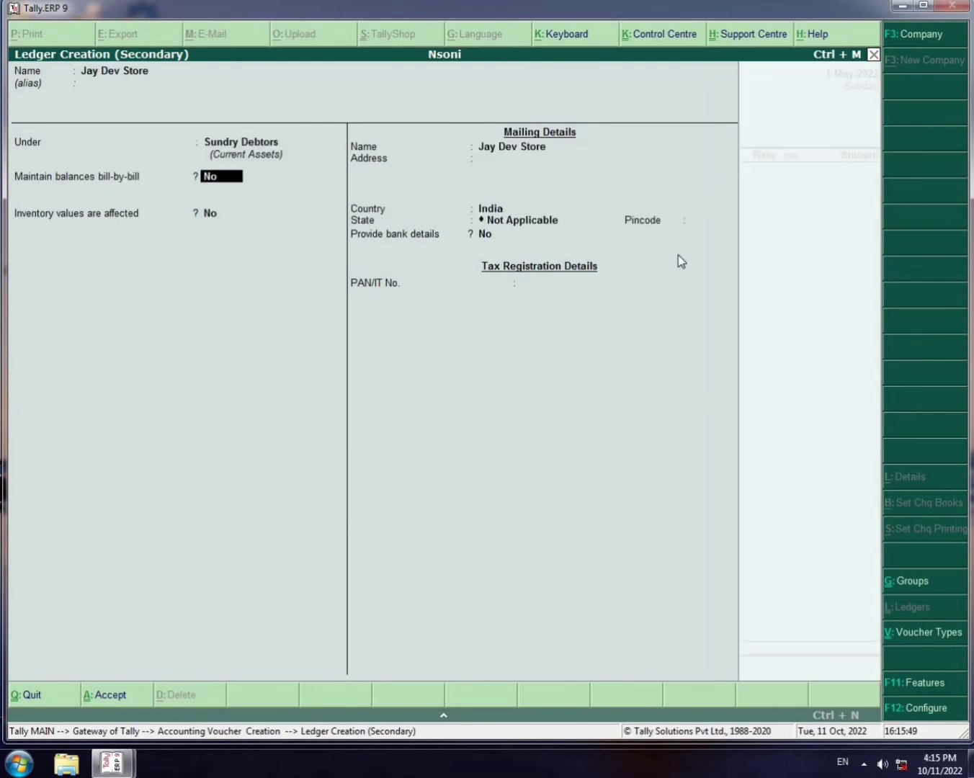
{"action": "key", "text": "Return"}
{"action": "key", "text": "Return"}
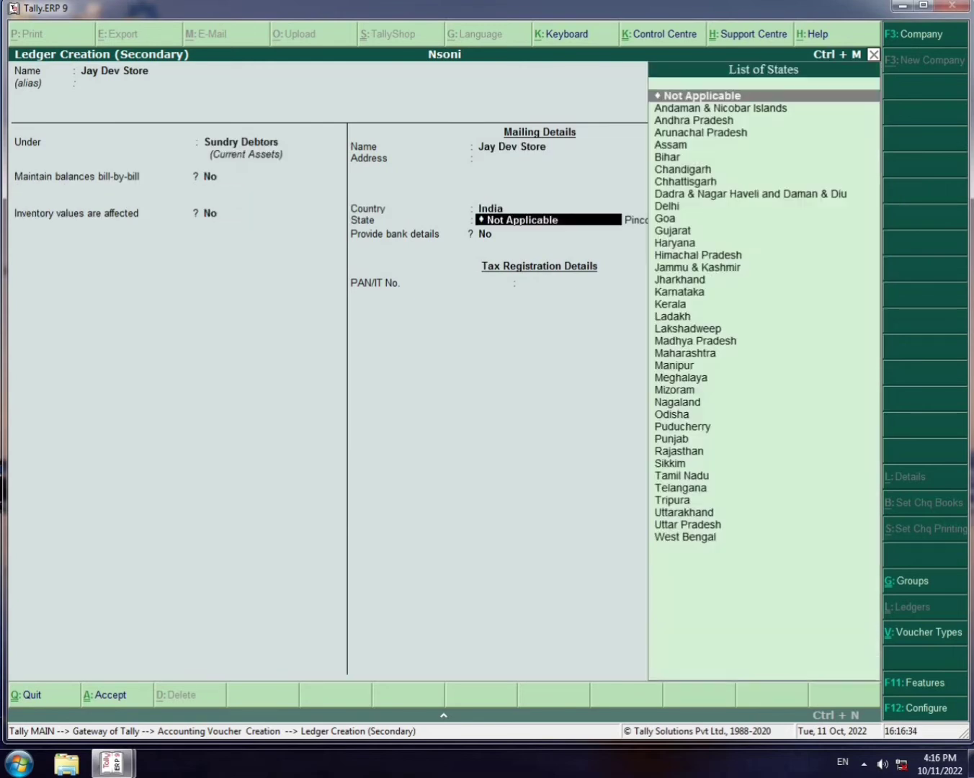
{"action": "key", "text": "Return"}
{"action": "key", "text": "Return"}
{"action": "key", "text": "Return"}
{"action": "key", "text": "Return"}
{"action": "key", "text": "Return"}
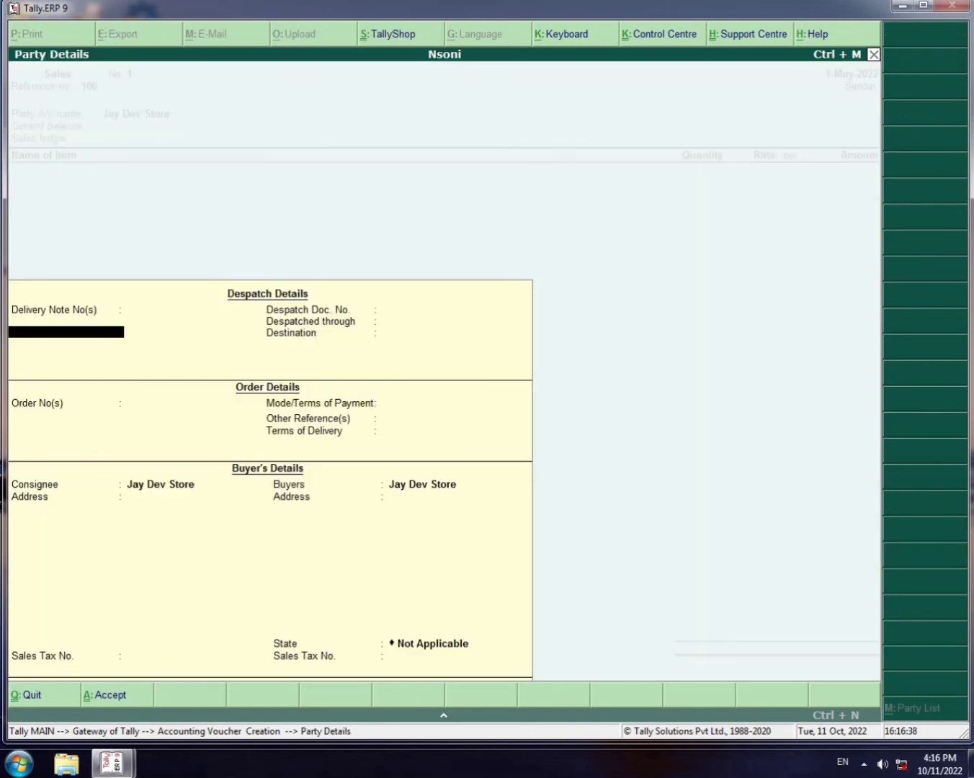
Accept the party details for Jay Dev Store with the despatch and order fields left blank
{"action": "key", "text": "Return"}
{"action": "key", "text": "Return"}
{"action": "key", "text": "Return"}
{"action": "key", "text": "Return"}
{"action": "key", "text": "Return"}
{"action": "key", "text": "Return"}
{"action": "key", "text": "Return"}
{"action": "key", "text": "Return"}
{"action": "key", "text": "Return"}
{"action": "key", "text": "Return"}
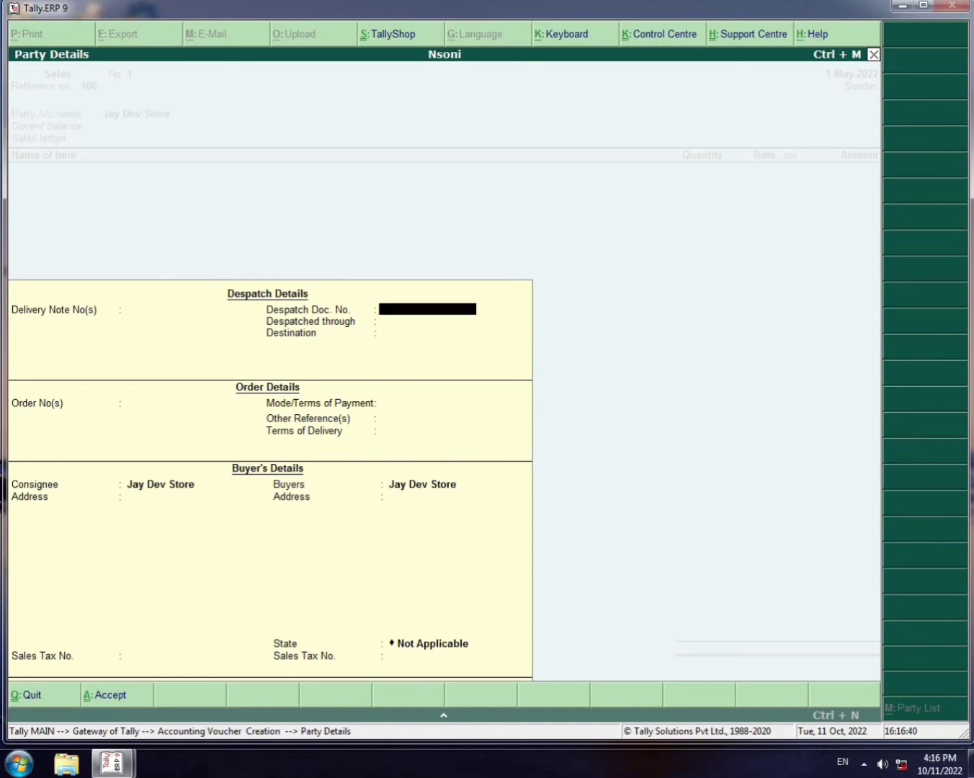
{"action": "key", "text": "Return"}
{"action": "key", "text": "Return"}
{"action": "key", "text": "Return"}
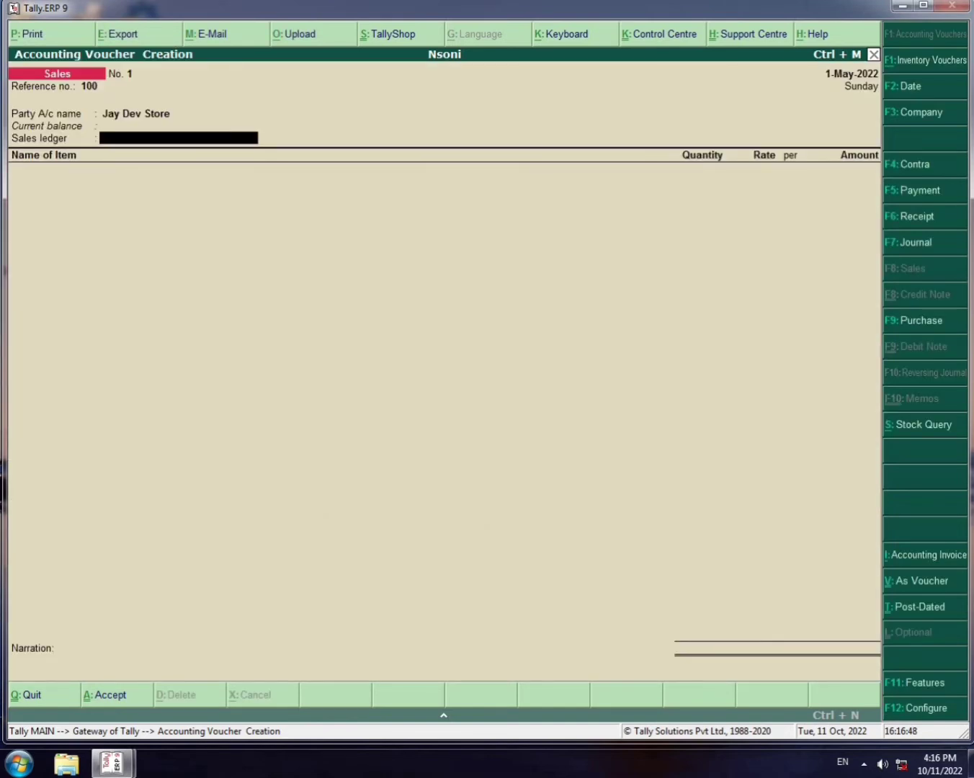
Create a sales ledger named Sale under Sales Accounts and use it in the voucher
{"action": "key", "text": "alt+c"}
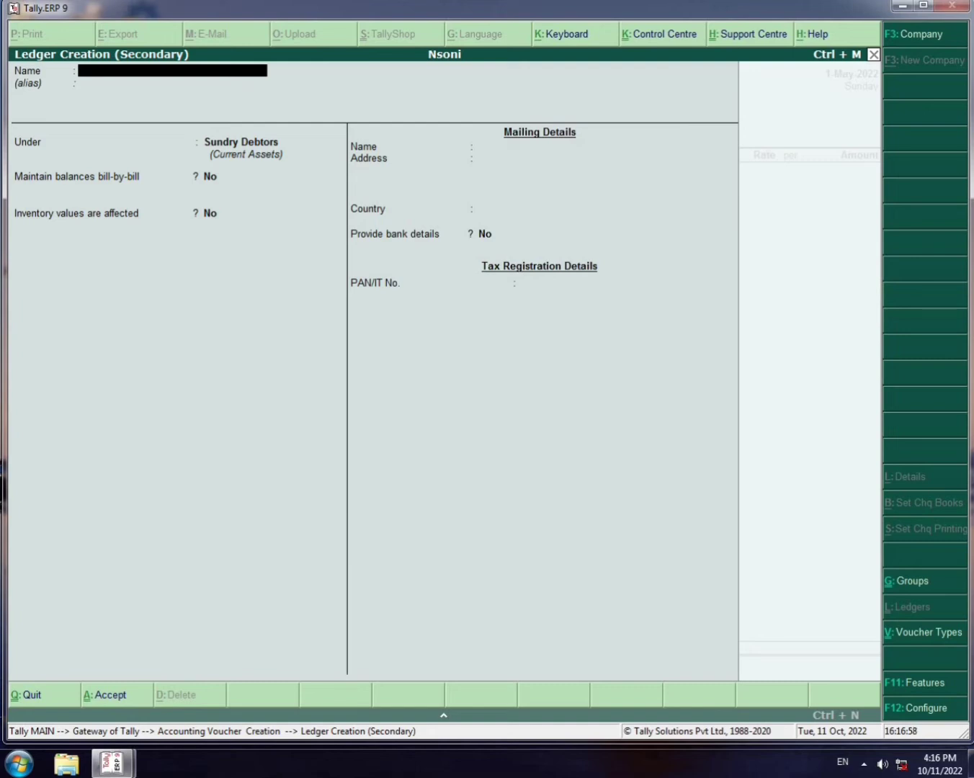
{"action": "type", "text": "Sal;e"}
{"action": "key", "text": "BackSpace"}
{"action": "key", "text": "BackSpace"}
{"action": "type", "text": "e"}
{"action": "key", "text": "Return"}
{"action": "type", "text": "Sal"}
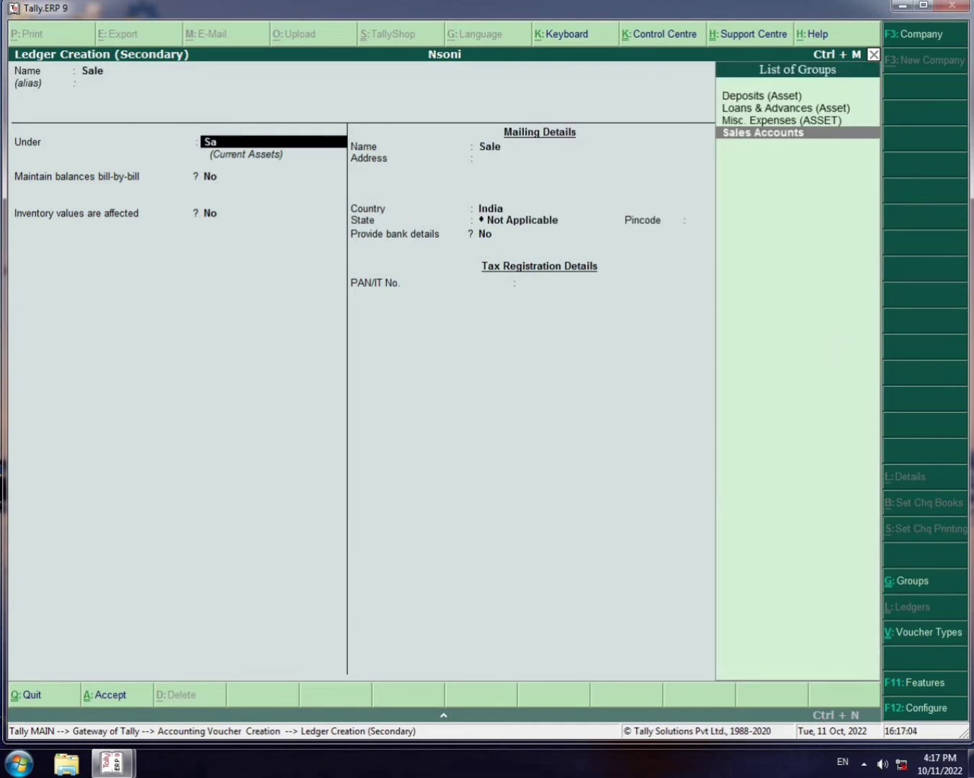
{"action": "key", "text": "Return"}
{"action": "key", "text": "Return"}
{"action": "key", "text": "Return"}
{"action": "key", "text": "Return"}
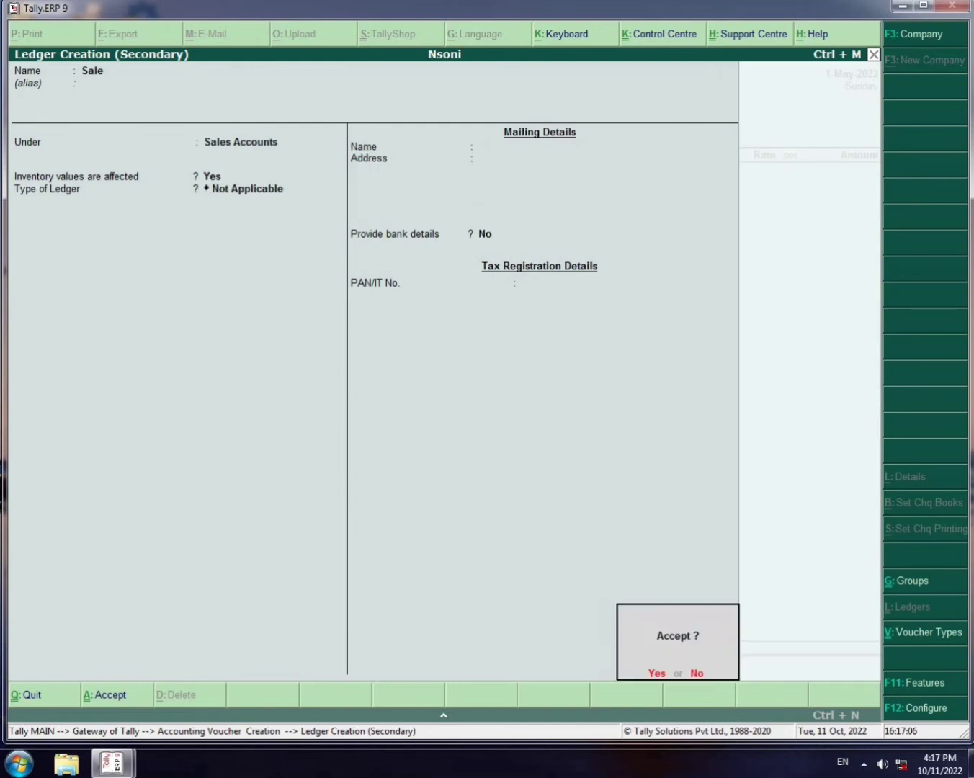
{"action": "key", "text": "Return"}
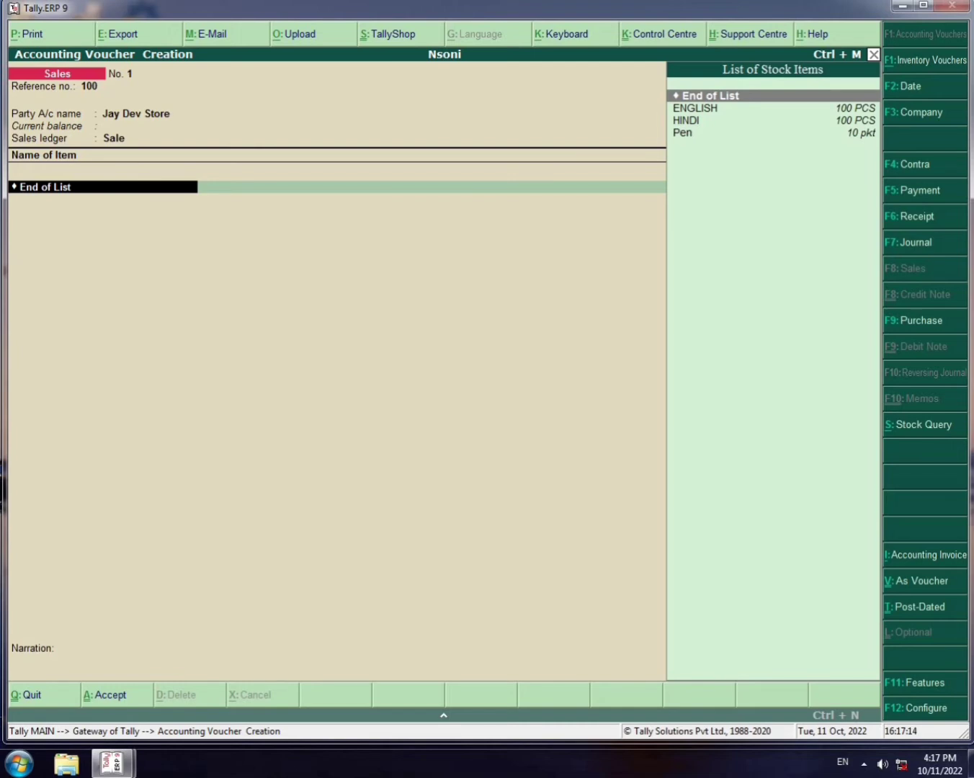
Add a Hindi line to the sales voucher with a quantity of 70 PCS at a rate of 200 per PCS
{"action": "type", "text": "H"}
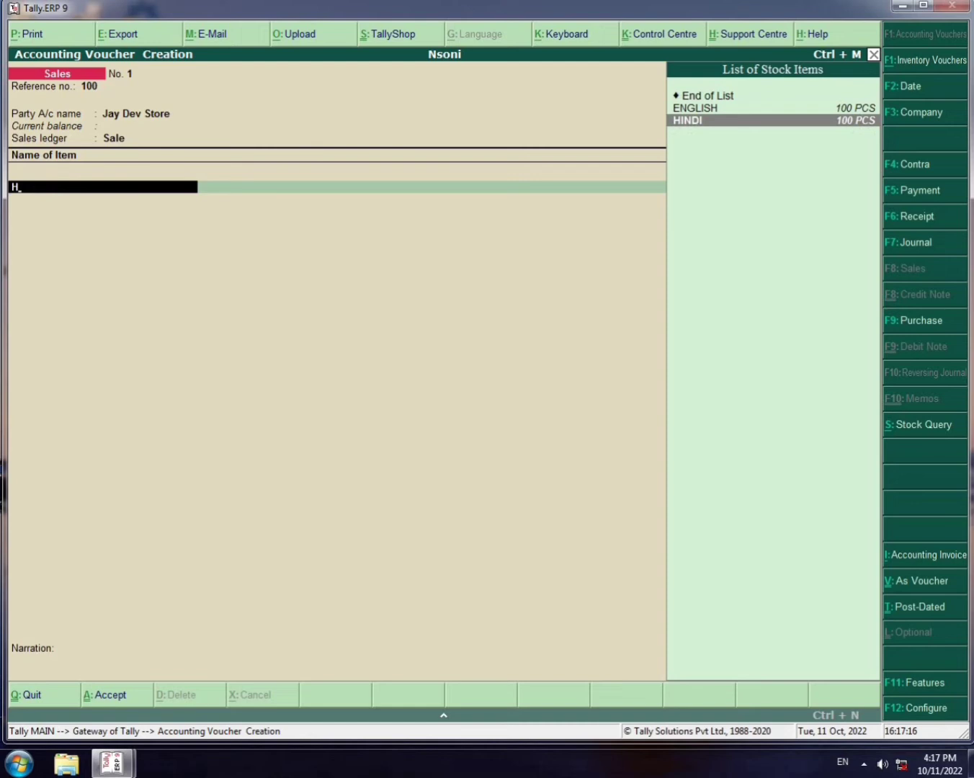
{"action": "key", "text": "Return"}
{"action": "key", "text": "BackSpace"}
{"action": "key", "text": "BackSpace"}
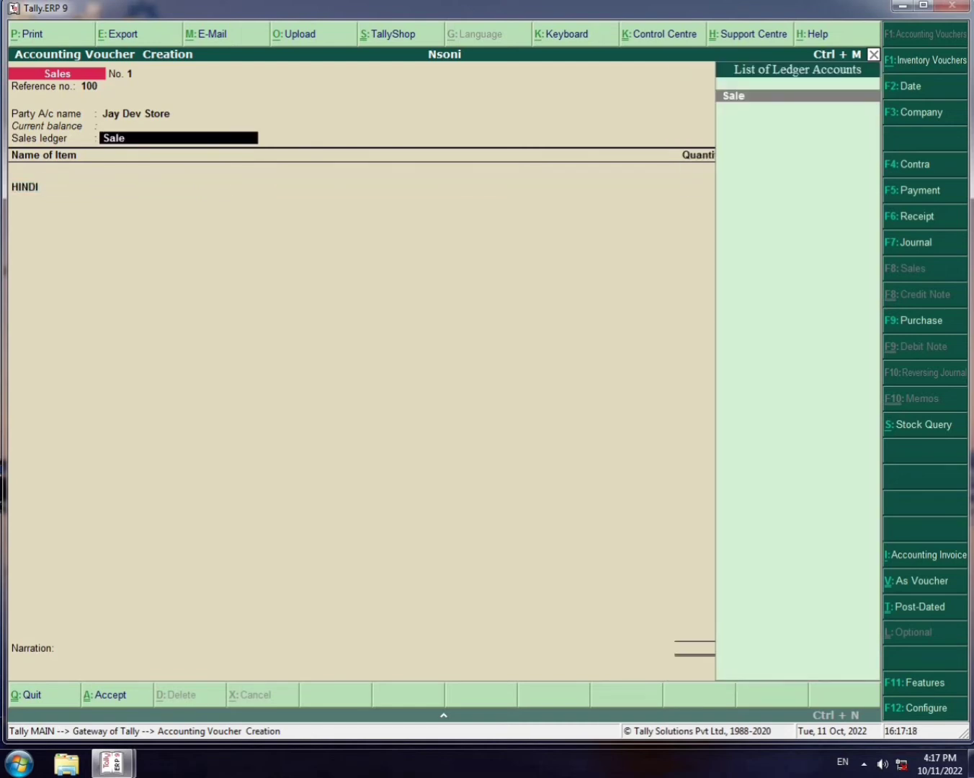
{"action": "key", "text": "Return"}
{"action": "key", "text": "Return"}
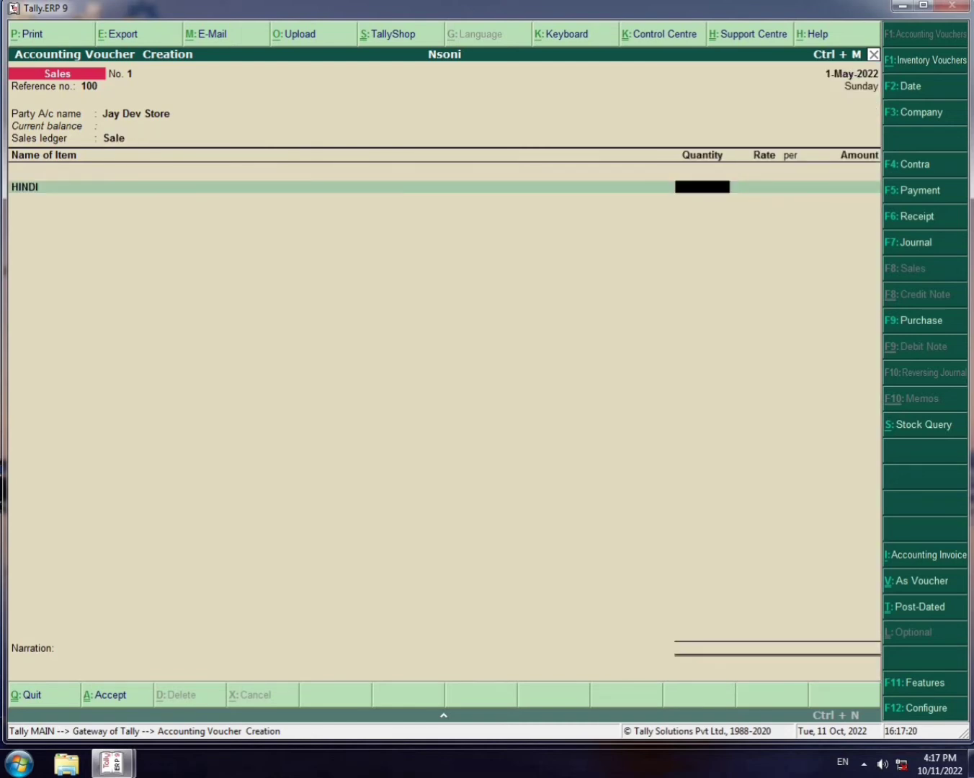
{"action": "type", "text": "70"}
{"action": "key", "text": "Return"}
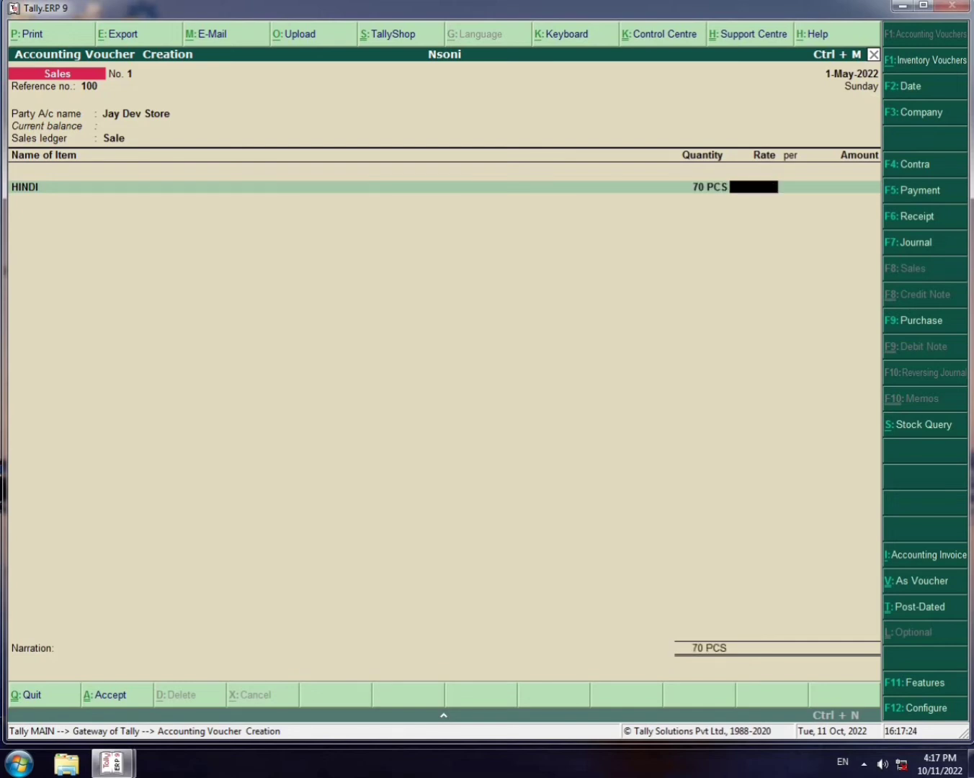
{"action": "type", "text": "200"}
{"action": "key", "text": "Return"}
{"action": "key", "text": "Return"}
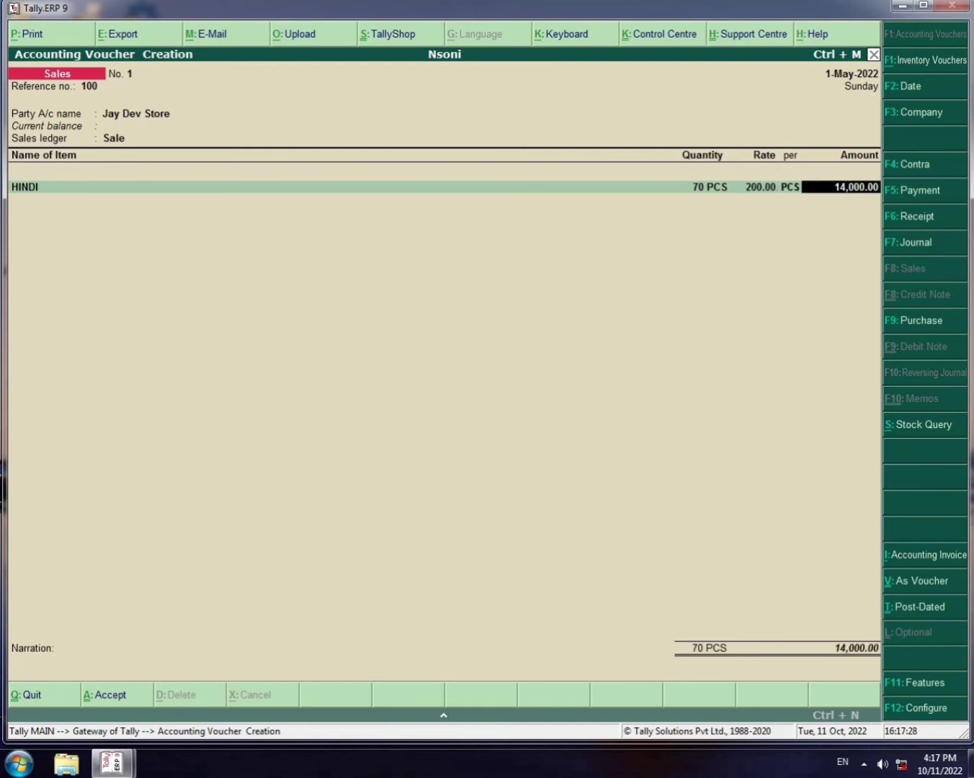
{"action": "key", "text": "Return"}
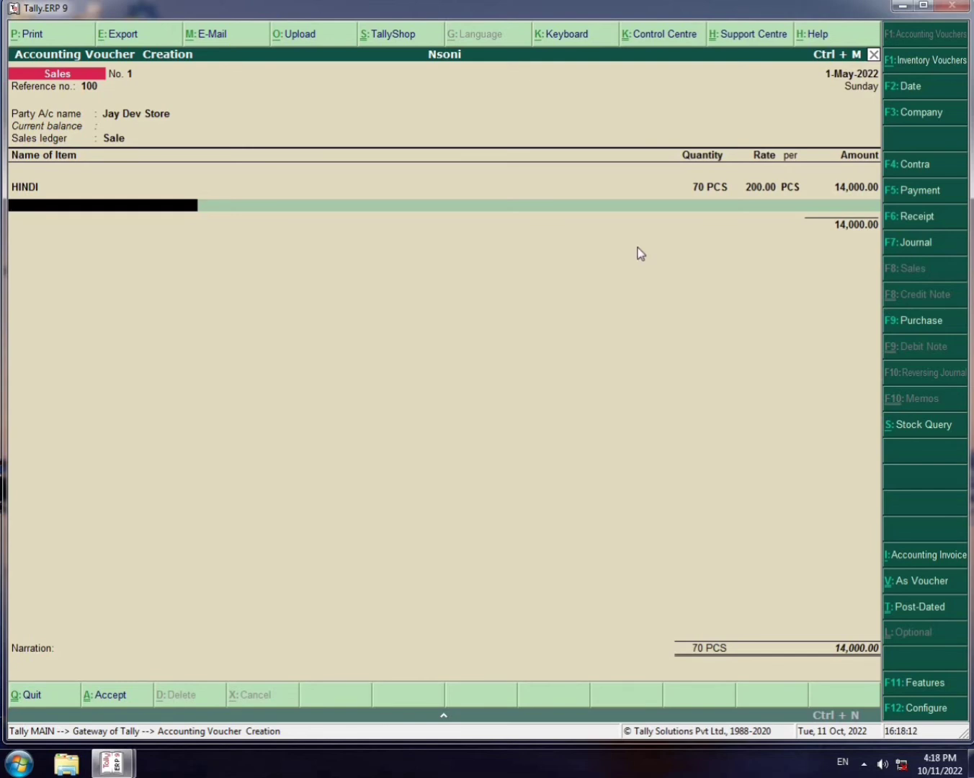
Add a Pen line to the sales voucher with a quantity of 5 pkt at a rate of 220 per pkt
{"action": "type", "text": "P"}
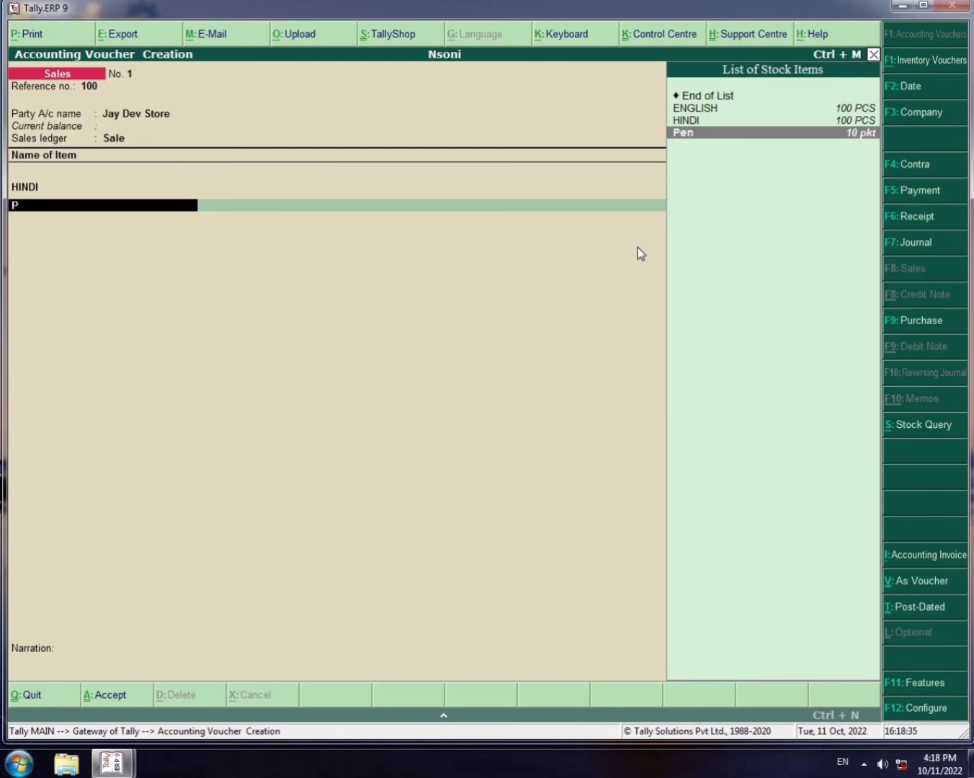
{"action": "key", "text": "Return"}
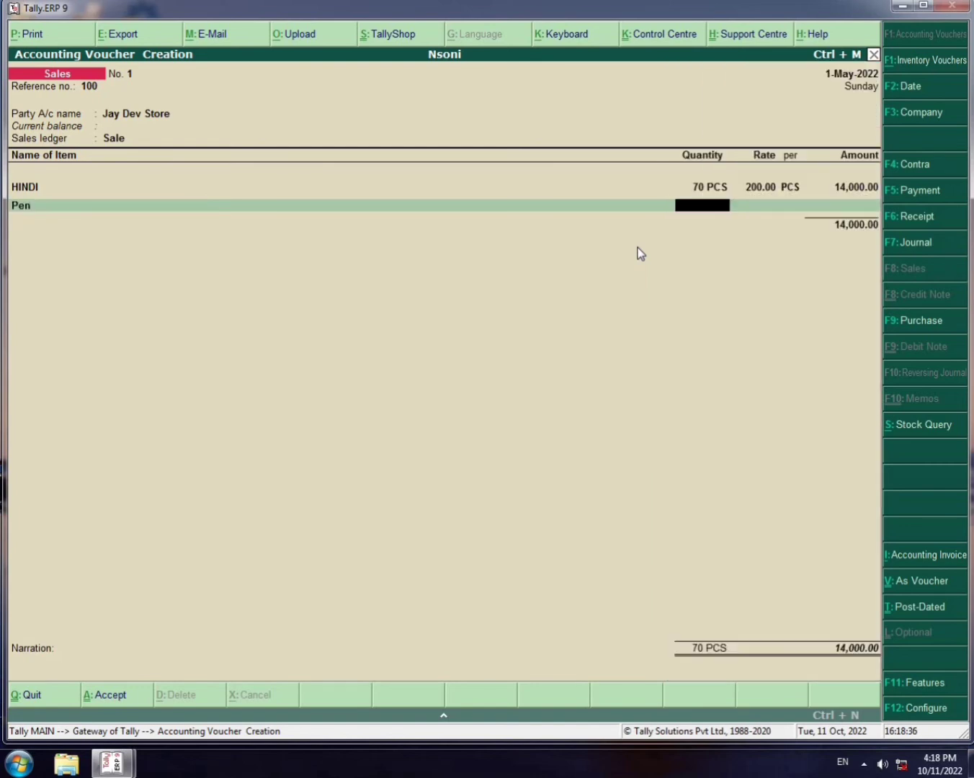
{"action": "type", "text": "5"}
{"action": "key", "text": "Return"}
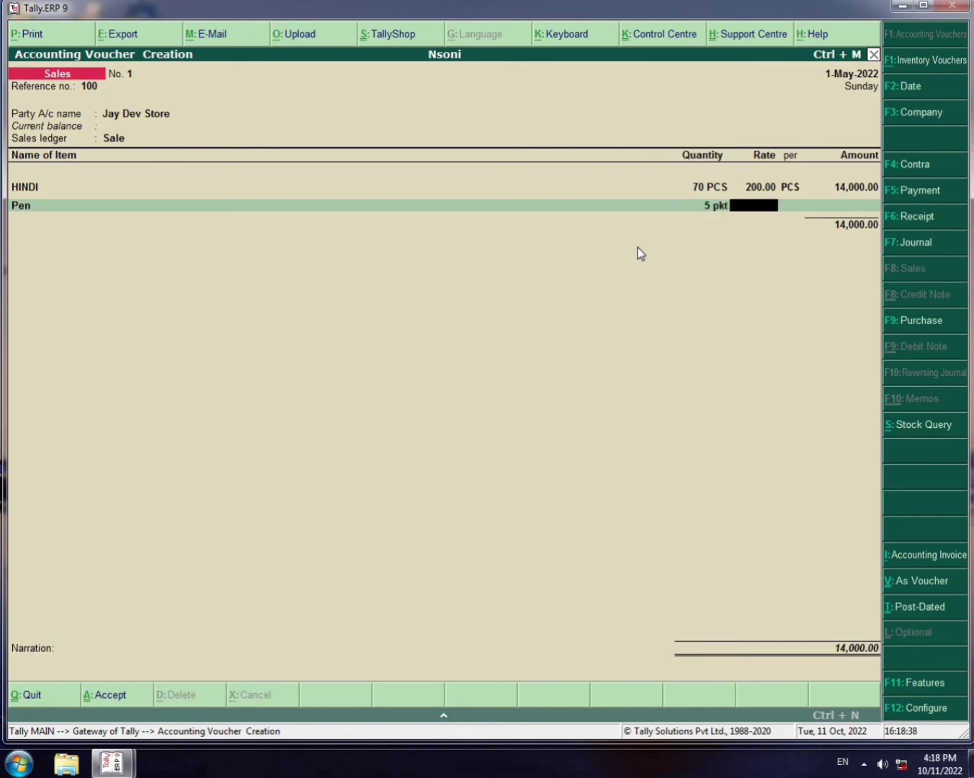
{"action": "type", "text": "220"}
{"action": "key", "text": "Return"}
{"action": "key", "text": "Return"}
{"action": "key", "text": "Return"}
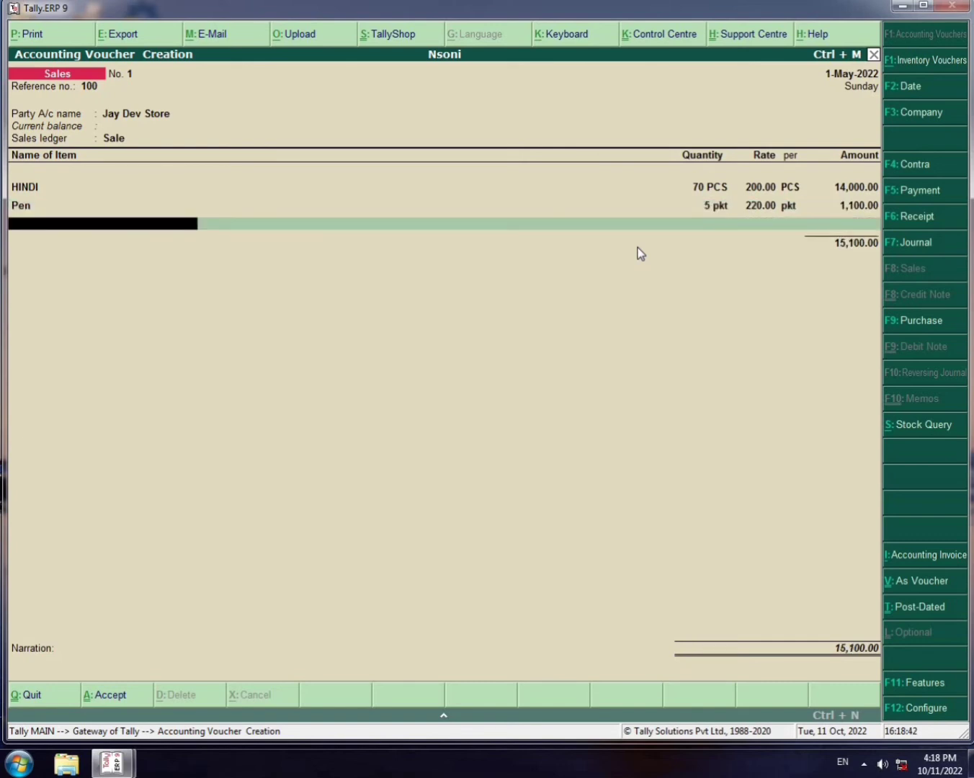
End the item list, leave the narration blank, save the sales voucher and return to the Gateway of Tally
{"action": "key", "text": "Return"}
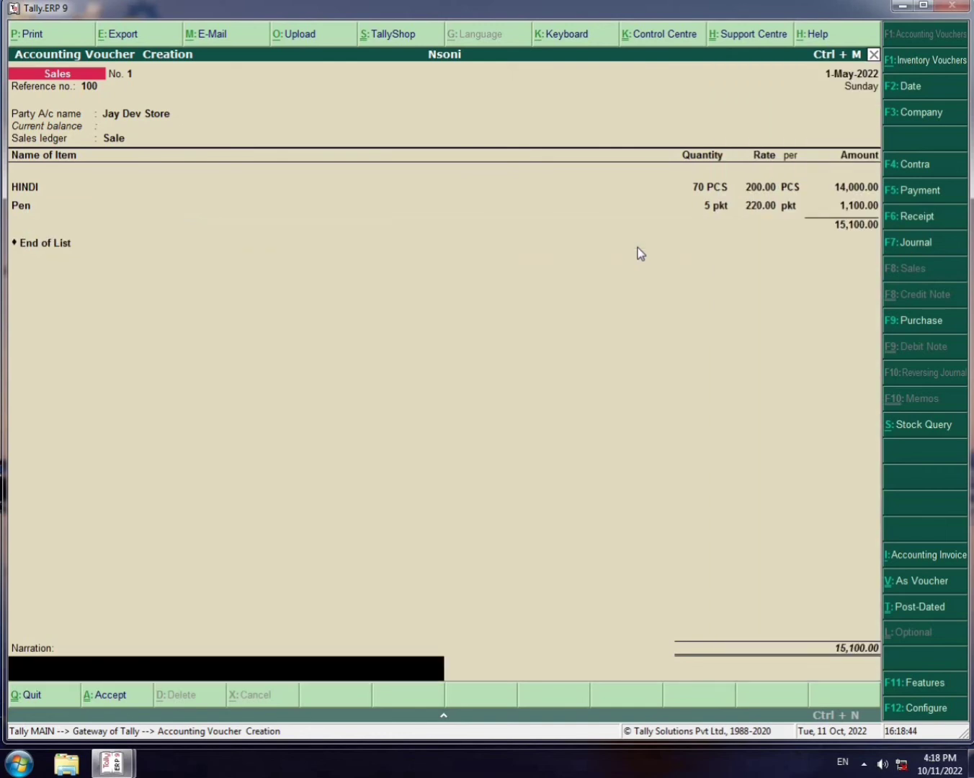
{"action": "key", "text": "Return"}
{"action": "key", "text": "Return"}
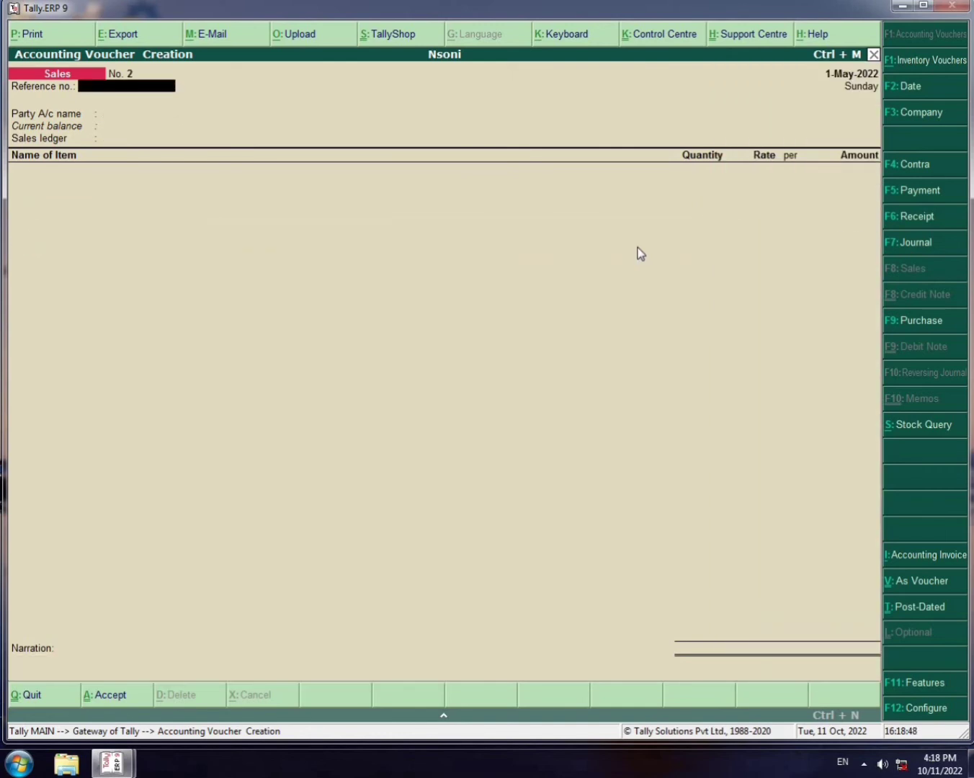
{"action": "key", "text": "Escape"}
{"action": "key", "text": "Return"}
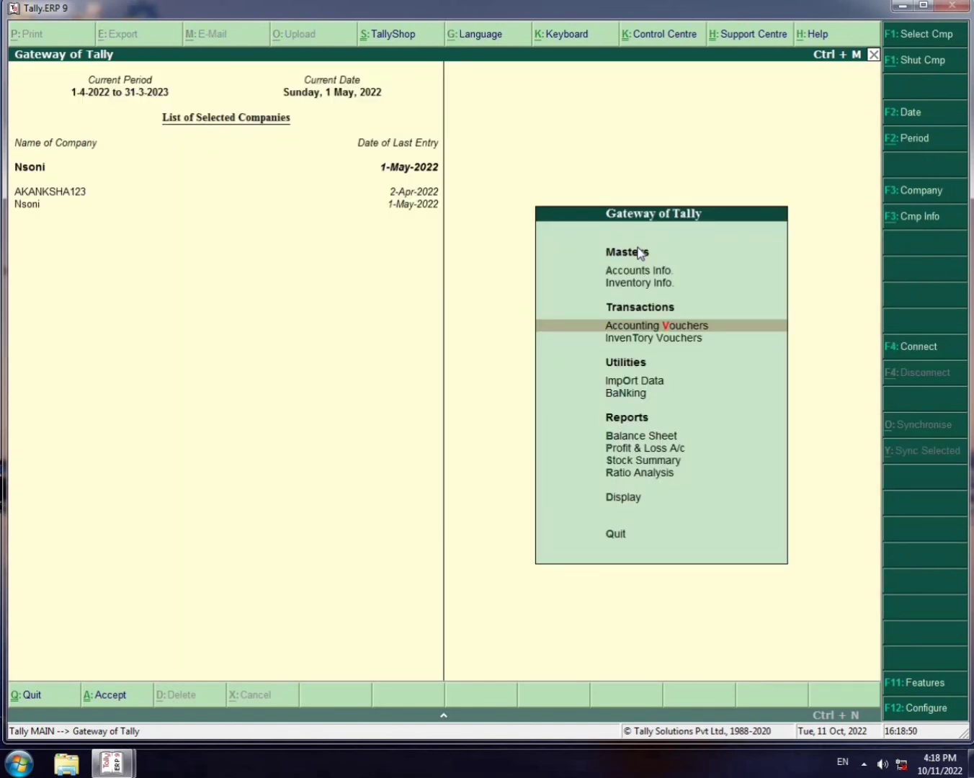
Display the ledger vouchers of Happy Stationary from the account books
{"action": "key", "text": "d"}
{"action": "key", "text": "a"}
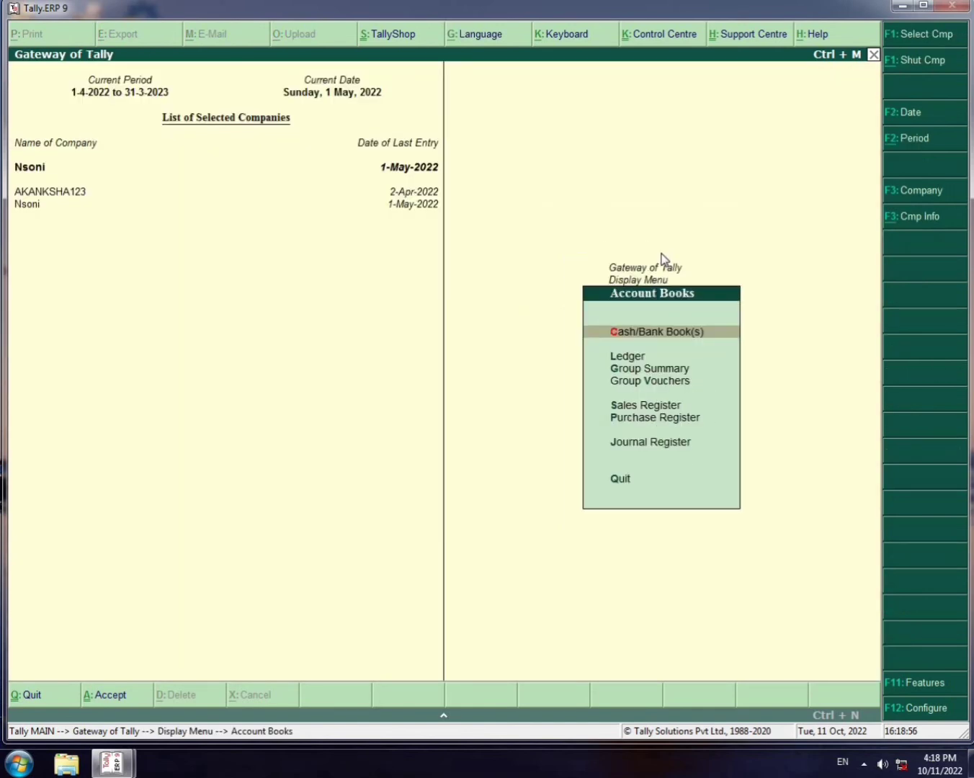
{"action": "key", "text": "l"}
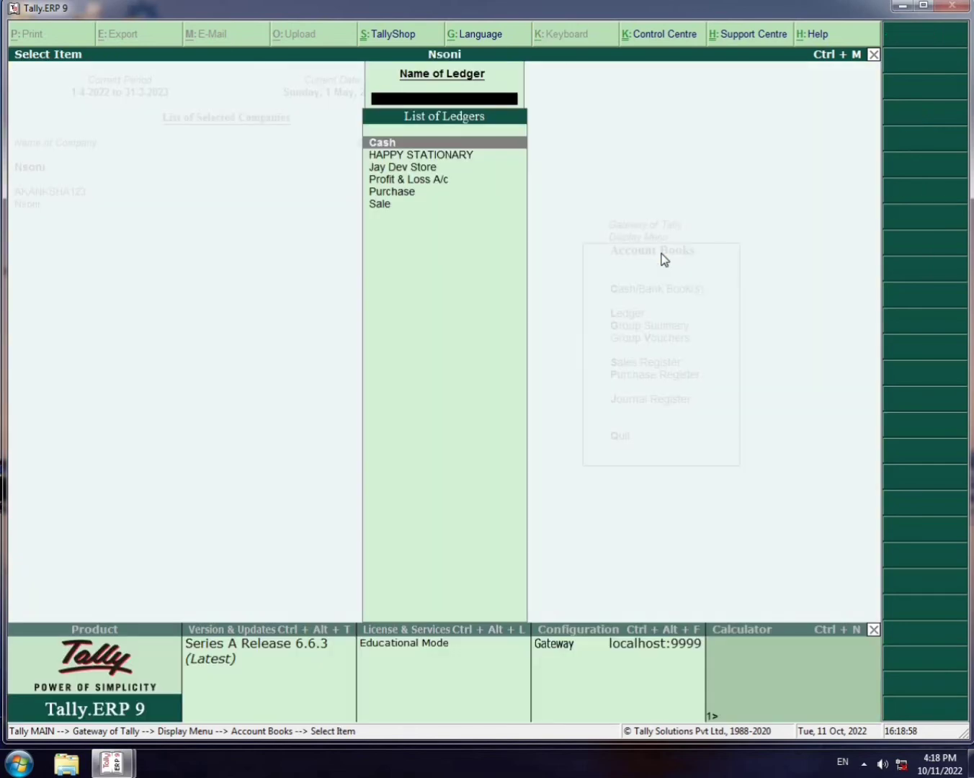
{"action": "key", "text": "Down"}
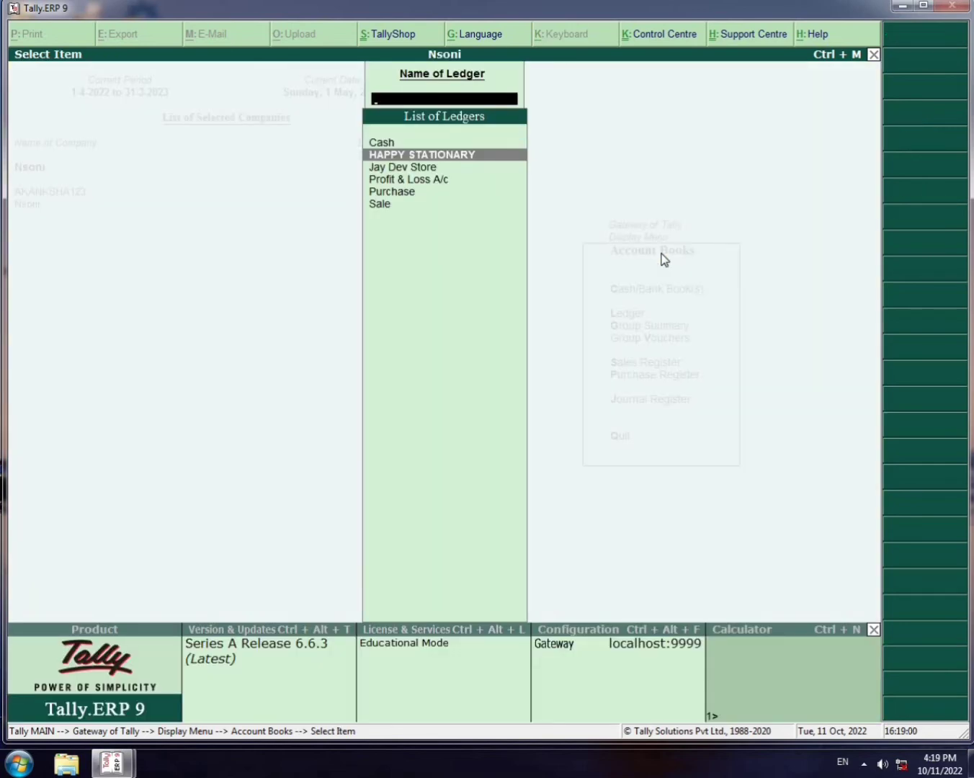
{"action": "key", "text": "Return"}
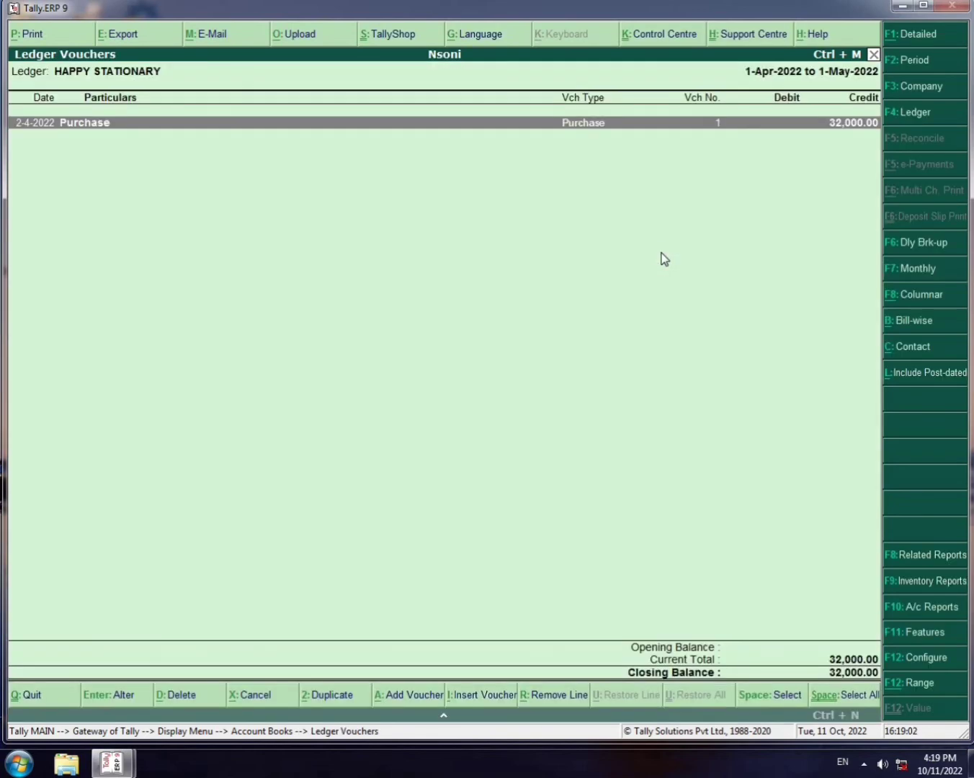
Open the Happy Stationary purchase voucher and show its print preview enlarged
{"action": "key", "text": "Return"}
{"action": "key", "text": "alt+p"}
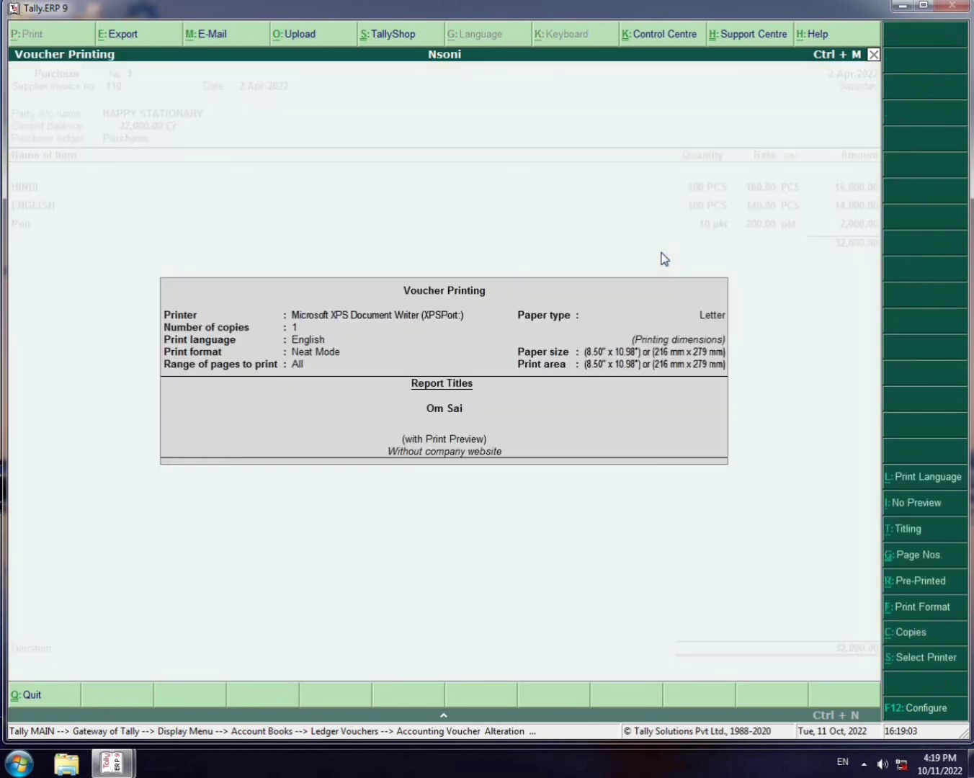
{"action": "key", "text": "Return"}
{"action": "key", "text": "alt+z"}
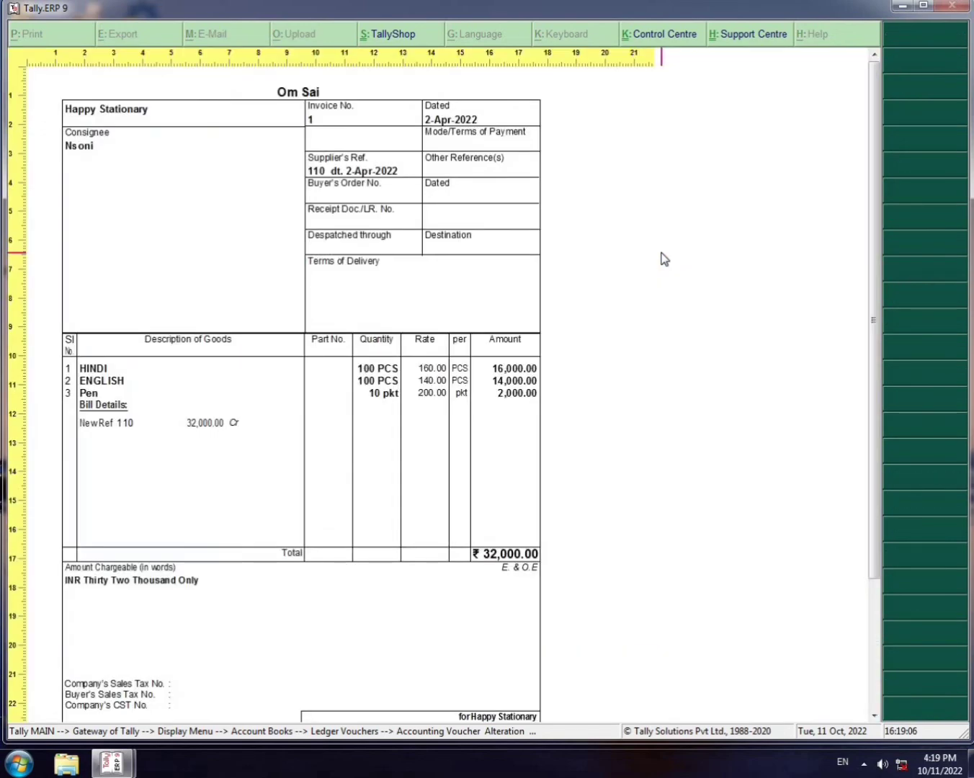
Examine the purchase invoice's items, total and signature area, and close it back to the list of ledgers
{"action": "key", "text": "Down"}
{"action": "key", "text": "Down"}
{"action": "key", "text": "Down"}
{"action": "key", "text": "Down"}
{"action": "key", "text": "Down"}
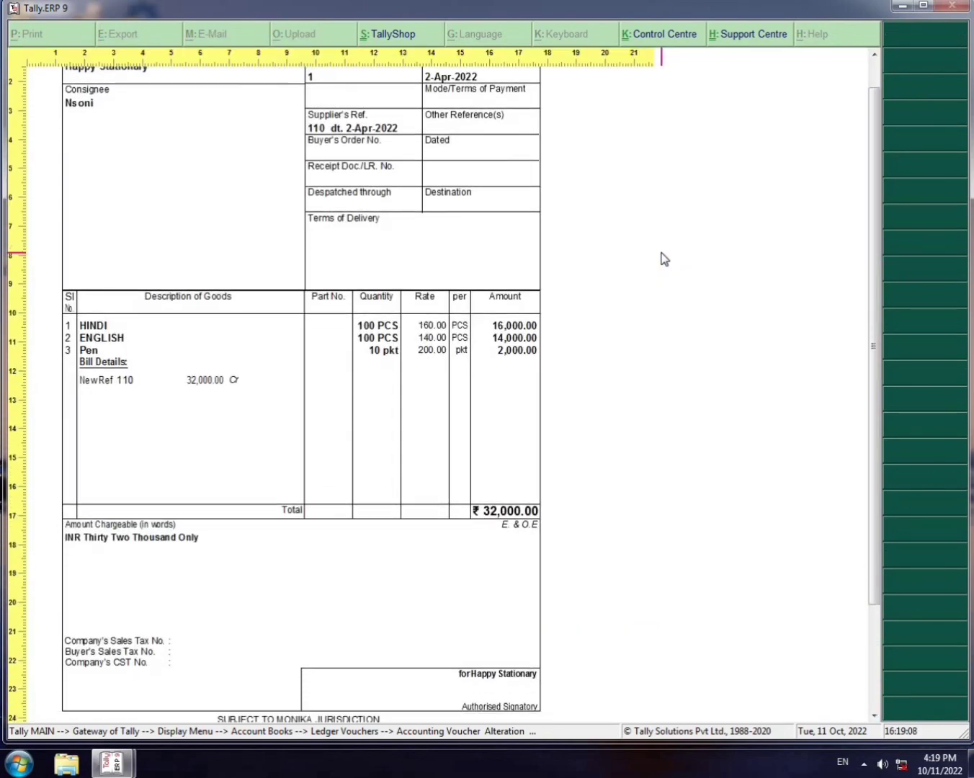
{"action": "key", "text": "Up"}
{"action": "key", "text": "Up"}
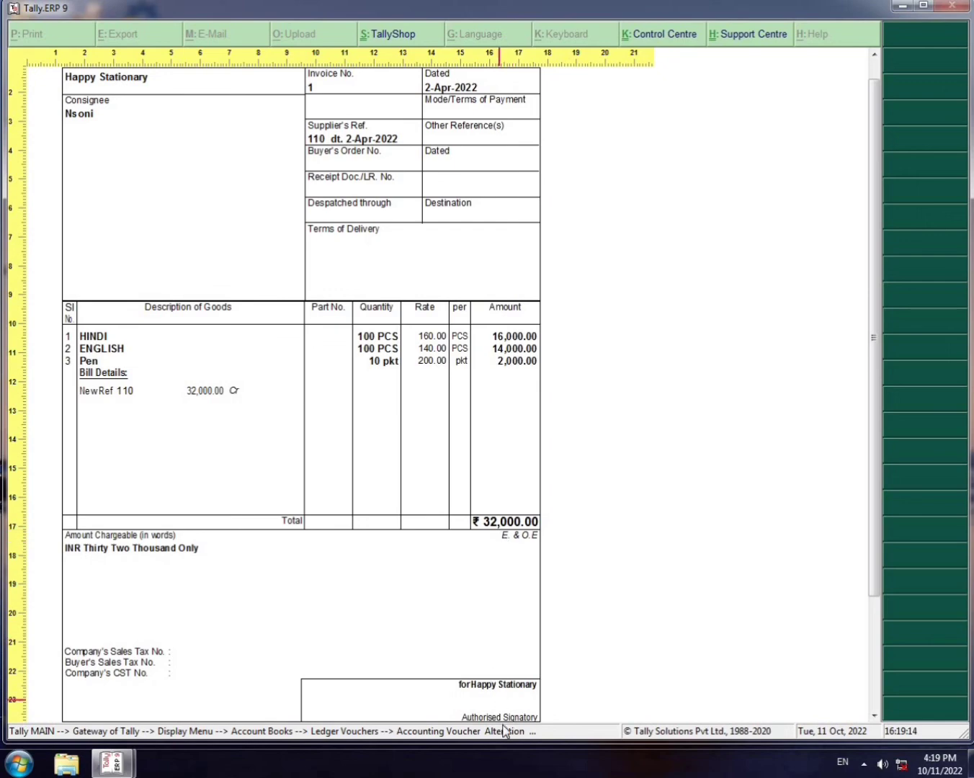
{"action": "key", "text": "Escape"}
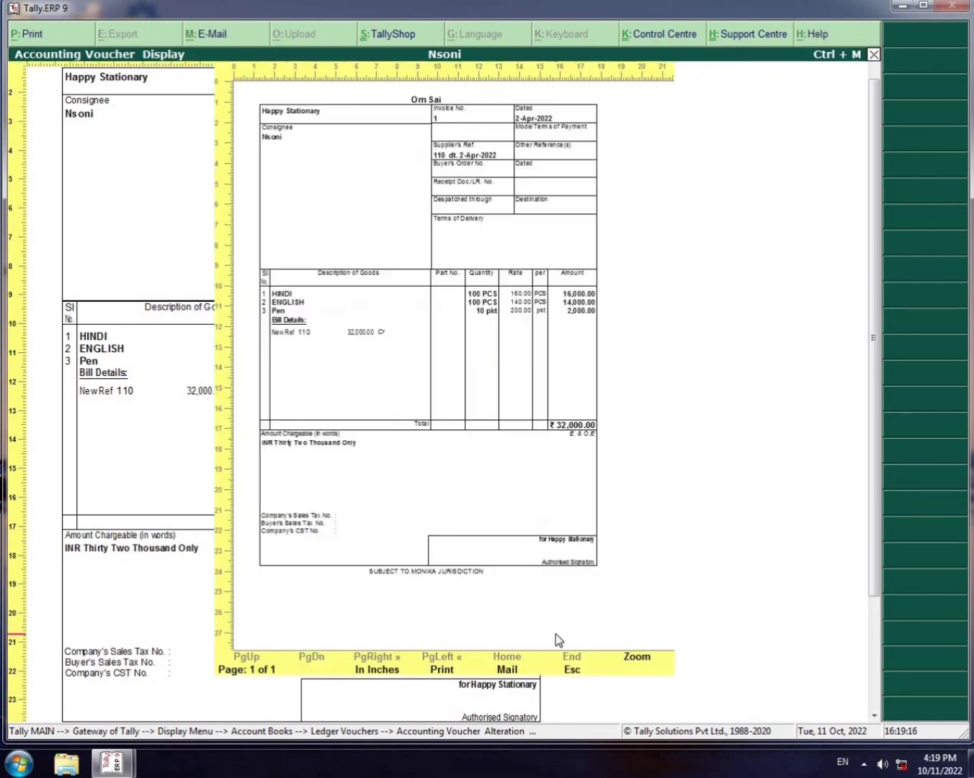
{"action": "key", "text": "Escape"}
{"action": "key", "text": "Escape"}
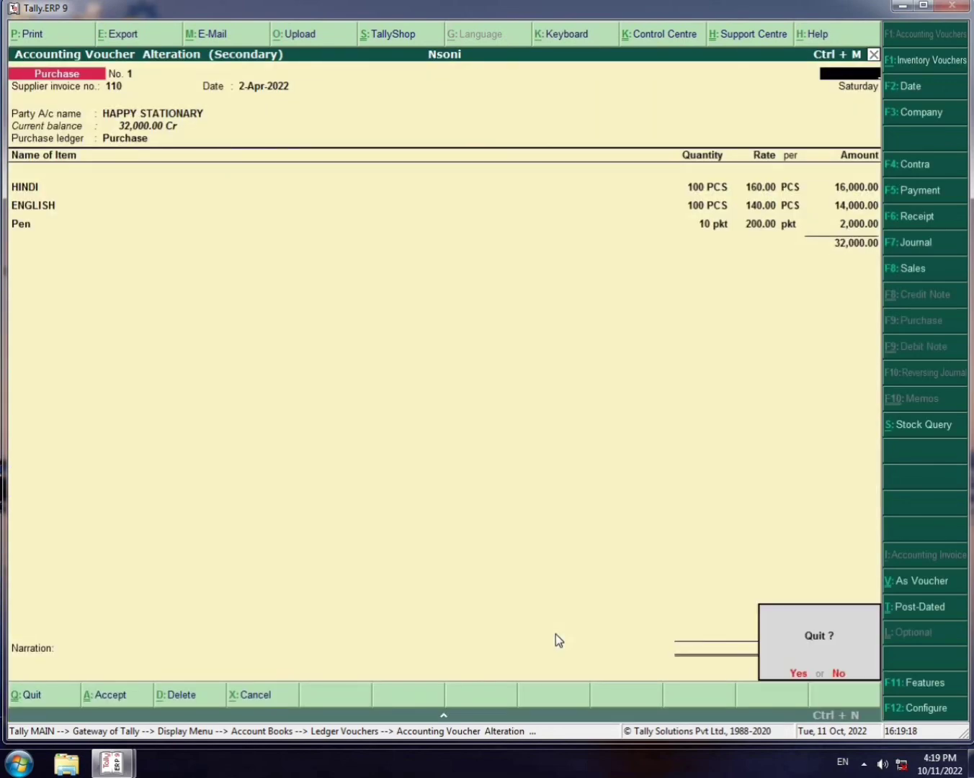
{"action": "key", "text": "Return"}
{"action": "key", "text": "Escape"}
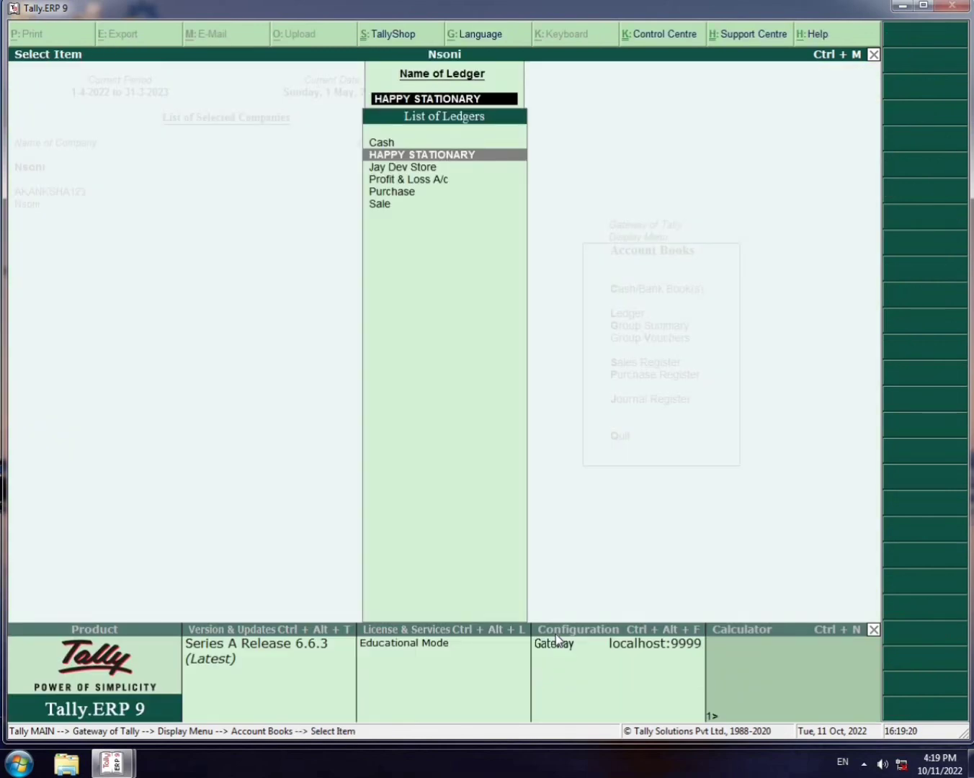
Open the sales voucher dated 1-May-2022 from the Jay Dev Store ledger
{"action": "key", "text": "Down"}
{"action": "key", "text": "Return"}
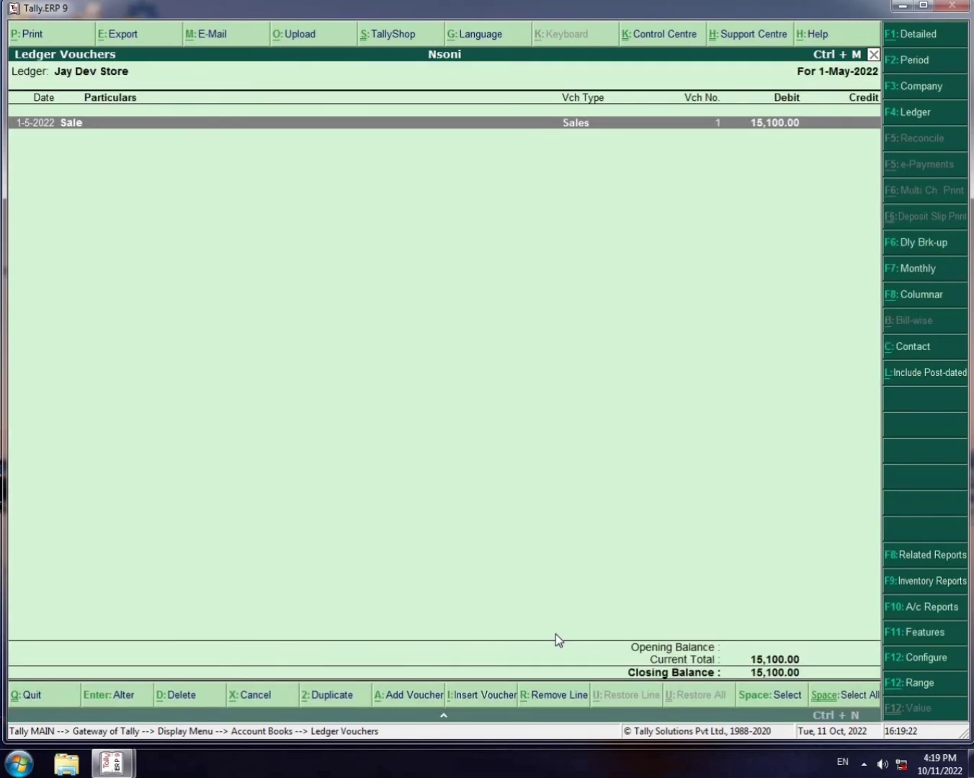
{"action": "key", "text": "Return"}
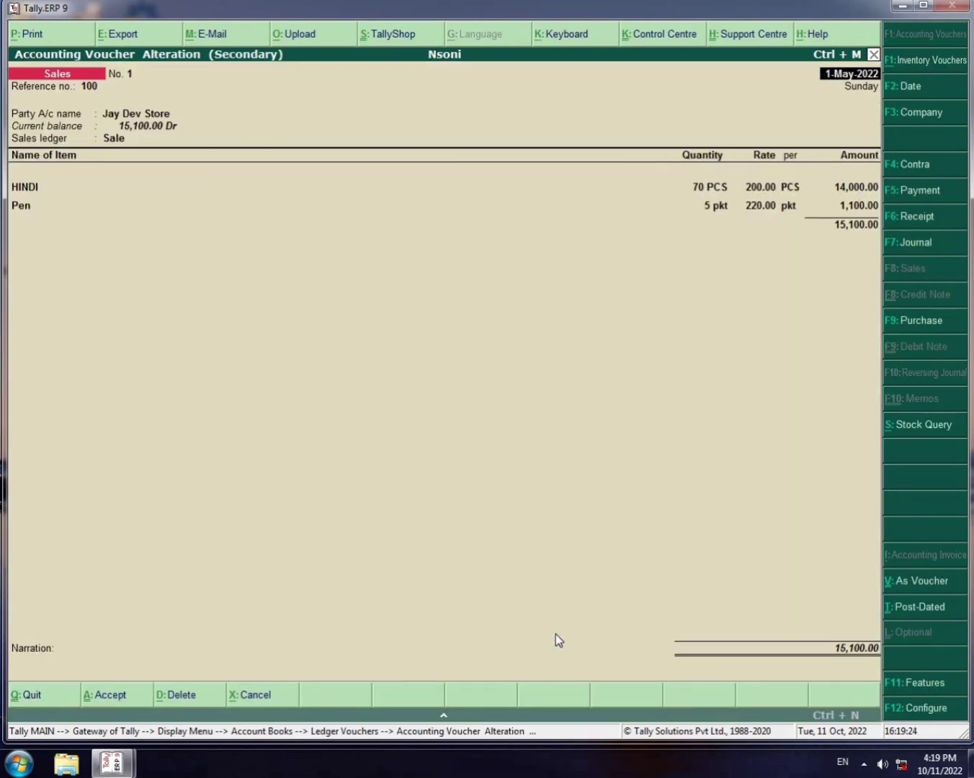
Preview the Jay Dev Store sales invoice for printing, enlarged, and check its items and total
{"action": "key", "text": "alt+p"}
{"action": "key", "text": "Return"}
{"action": "key", "text": "alt+z"}
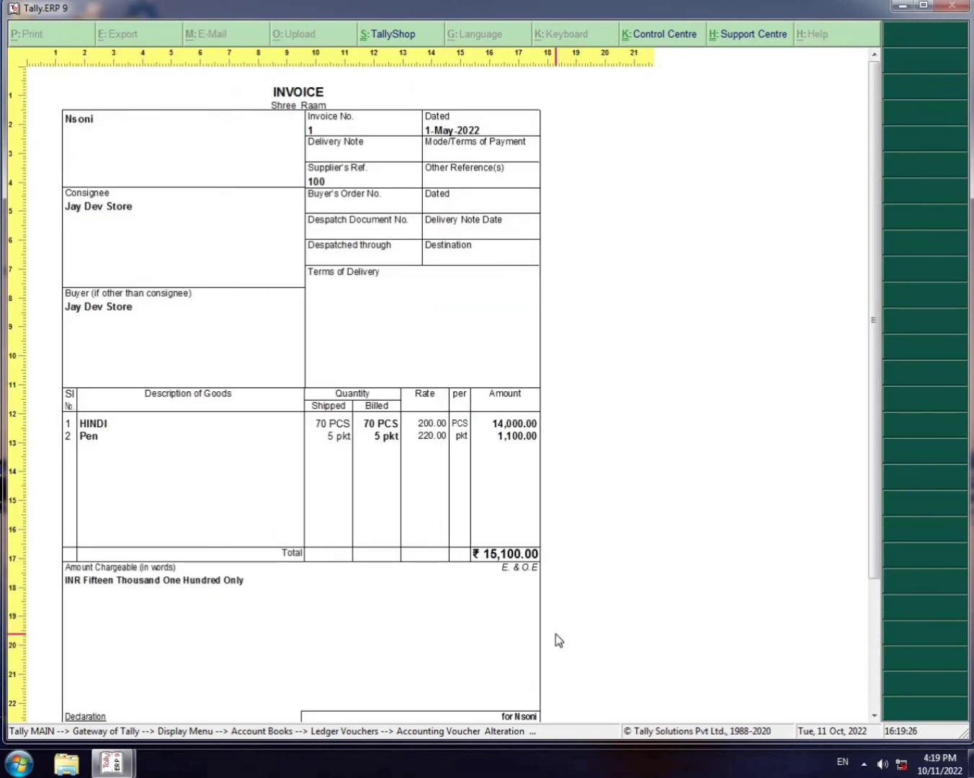
{"action": "scroll", "coordinate": [683, 587], "scroll_direction": "down", "scroll_amount": 1}
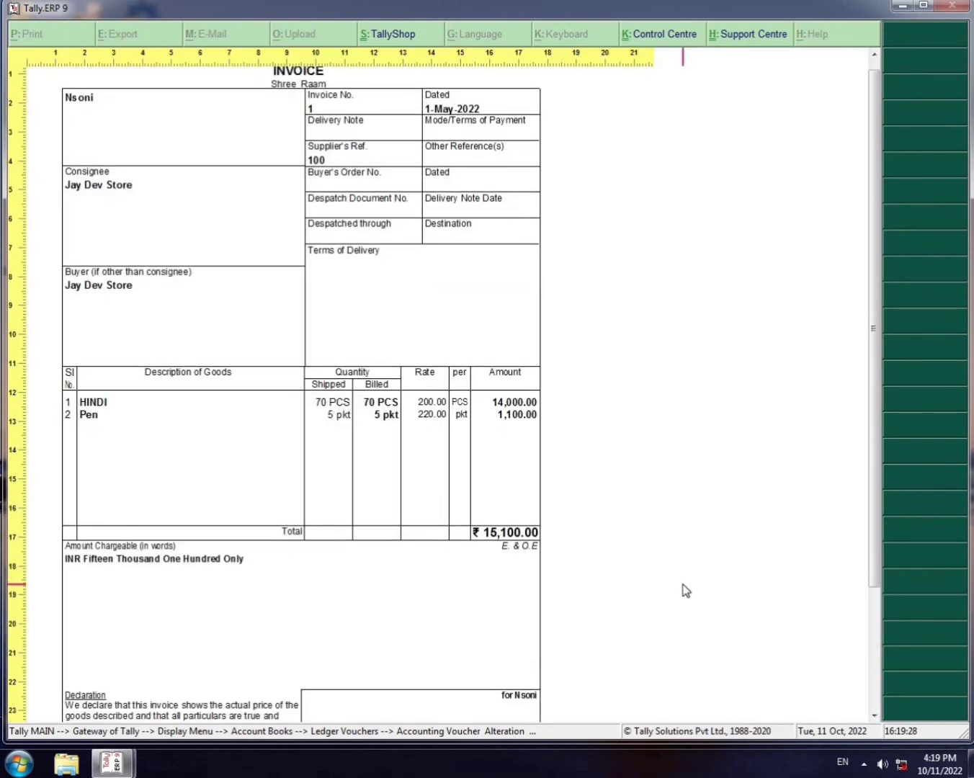
{"action": "scroll", "coordinate": [685, 590], "scroll_direction": "down", "scroll_amount": 1}
{"action": "scroll", "coordinate": [774, 537], "scroll_direction": "up", "scroll_amount": 2}
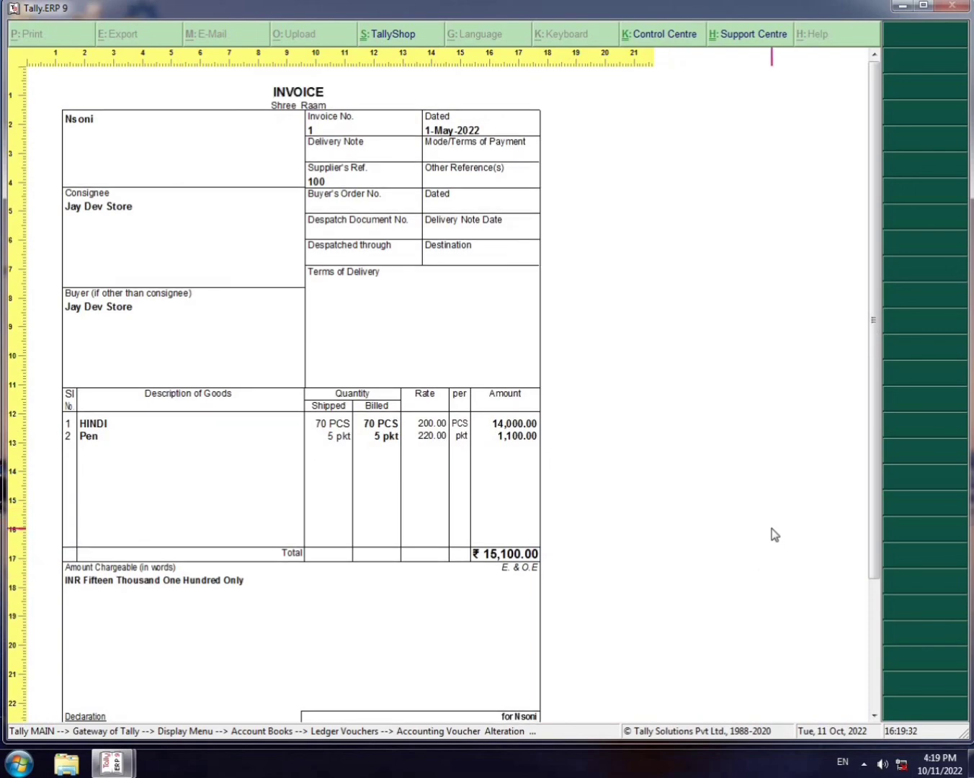
Close the invoice preview, quit the sales voucher without changes and return to the Gateway of Tally
{"action": "key", "text": "Escape"}
{"action": "key", "text": "Escape"}
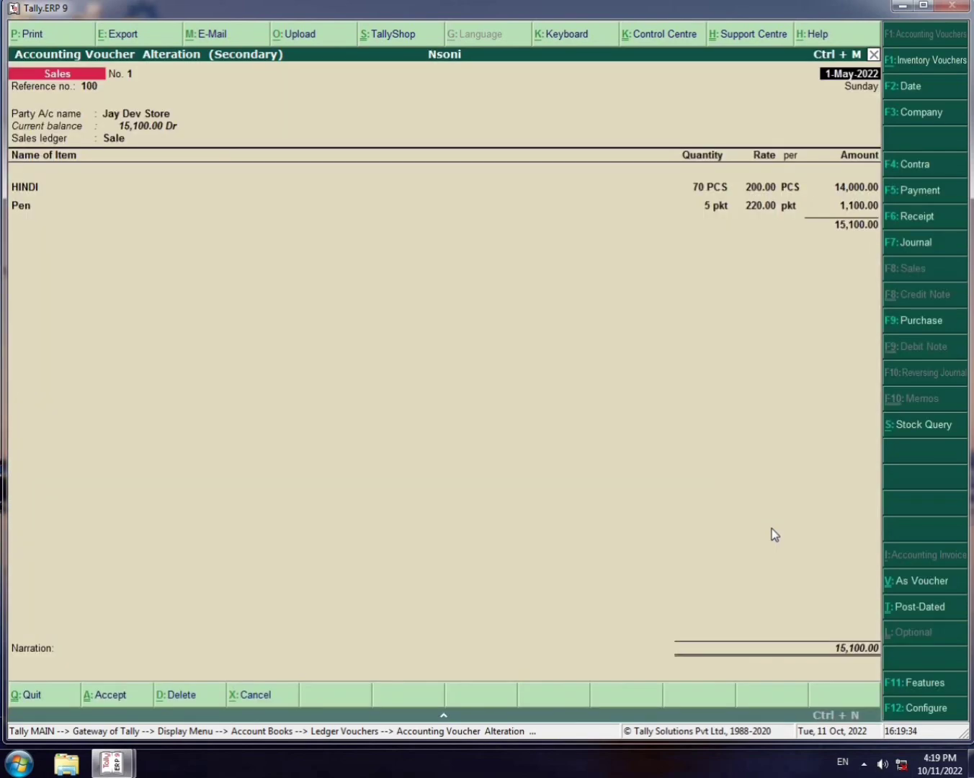
{"action": "key", "text": "Escape"}
{"action": "key", "text": "y"}
{"action": "key", "text": "Escape"}
{"action": "key", "text": "Escape"}
{"action": "key", "text": "Escape"}
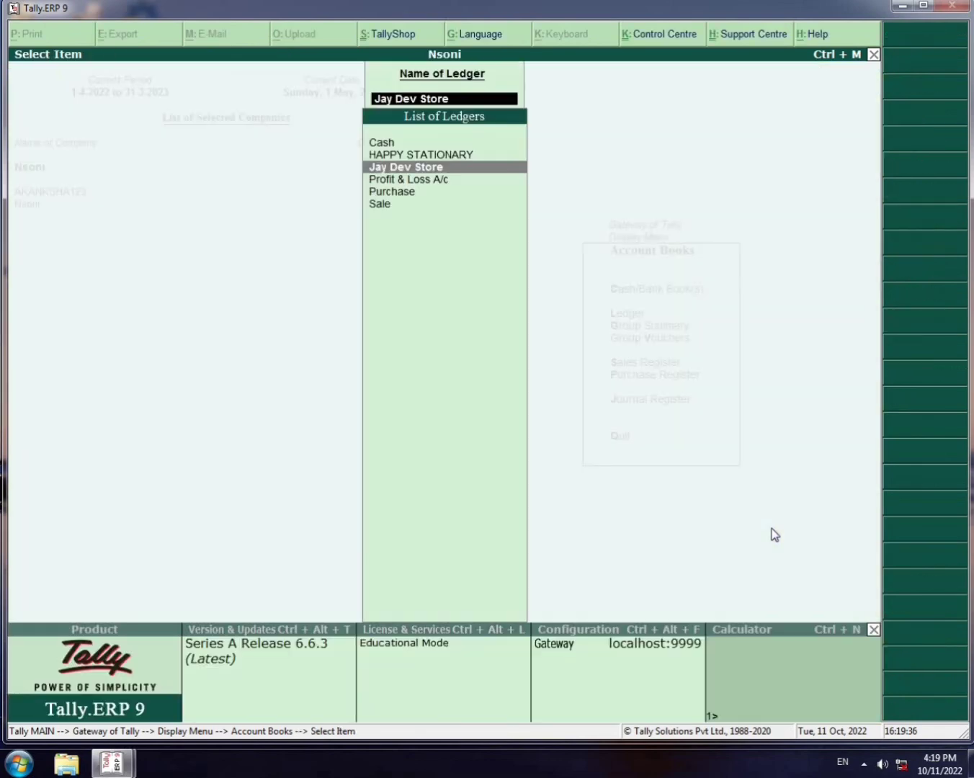
{"action": "key", "text": "Escape"}
{"action": "key", "text": "Escape"}
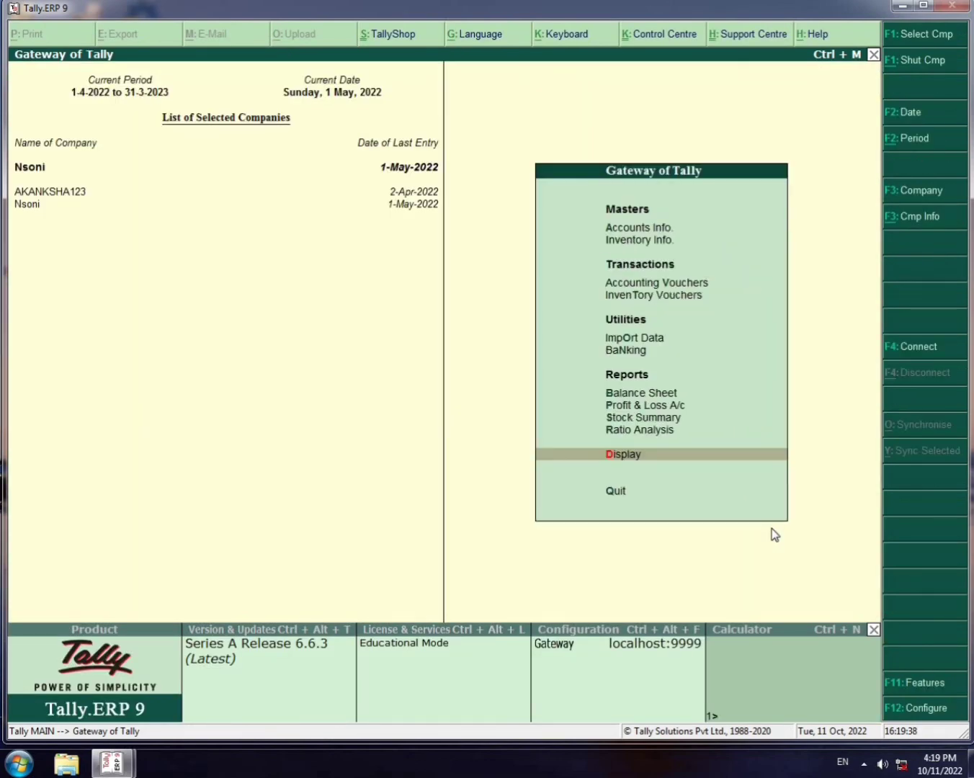